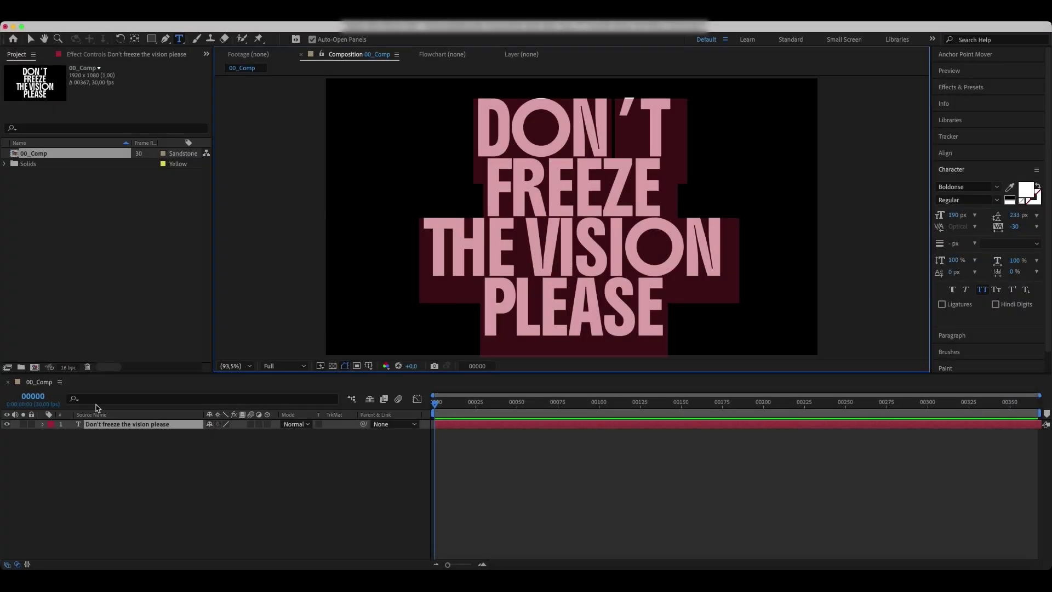
- Expand the 'Don't freeze the vision please' text layer and bring up its Animate property list
click(42, 425)
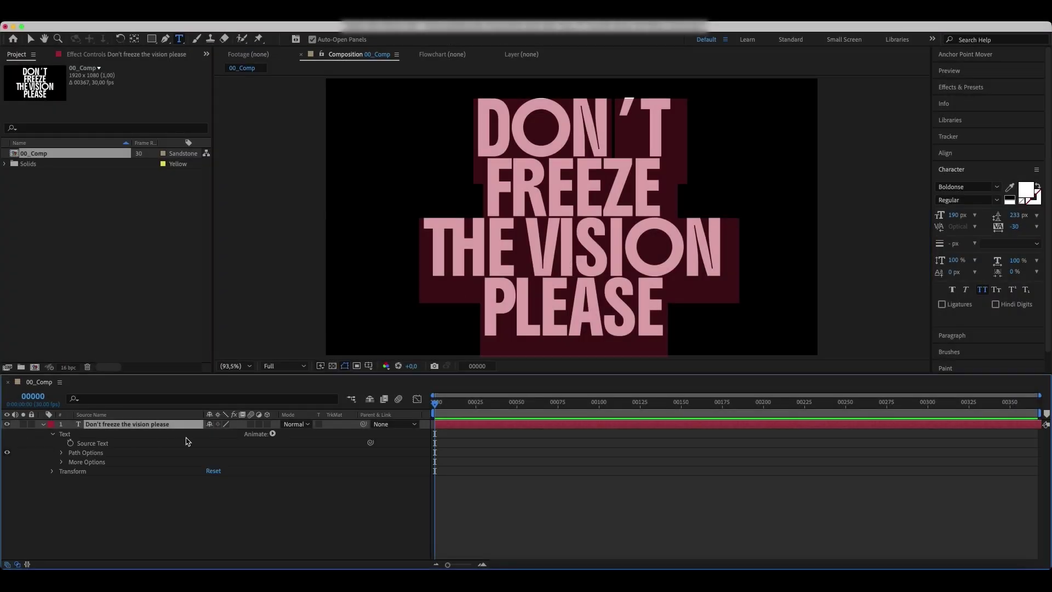
click(272, 435)
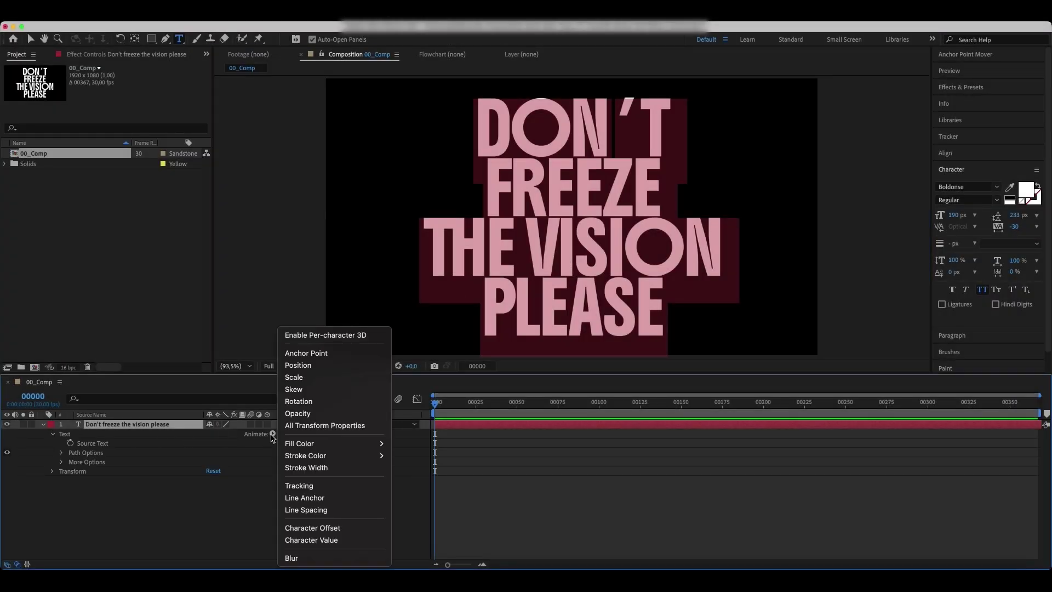
- Add a Tracking animator whose Range Selector uses Index units based on Characters
click(302, 489)
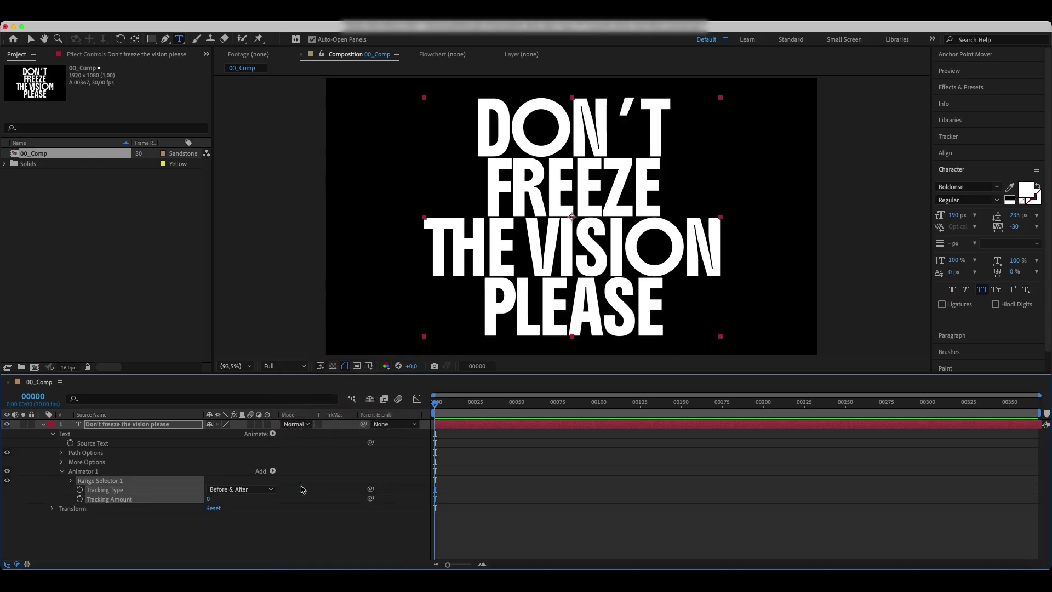
click(71, 480)
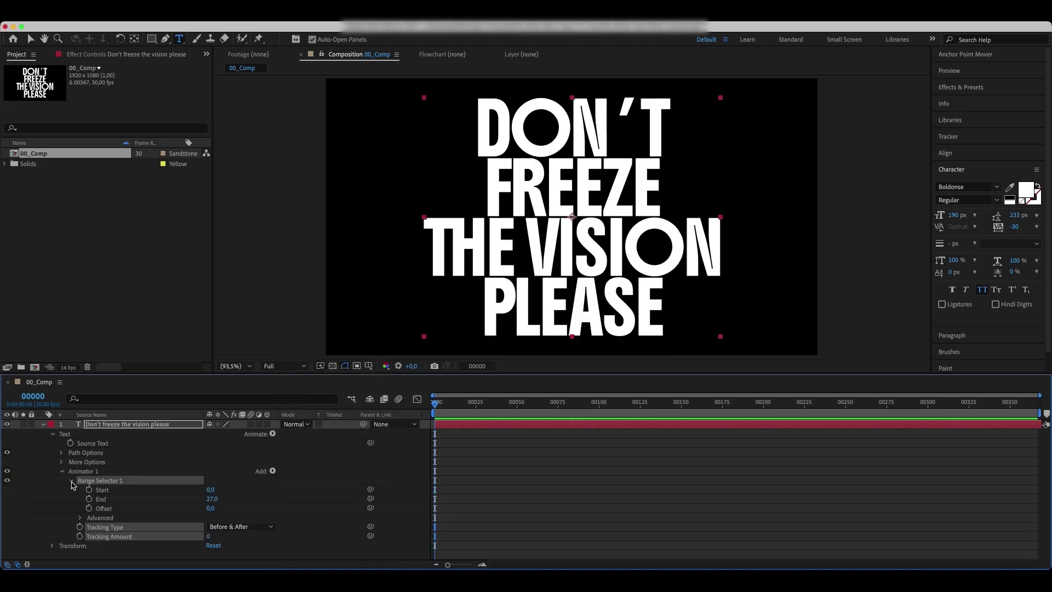
click(80, 518)
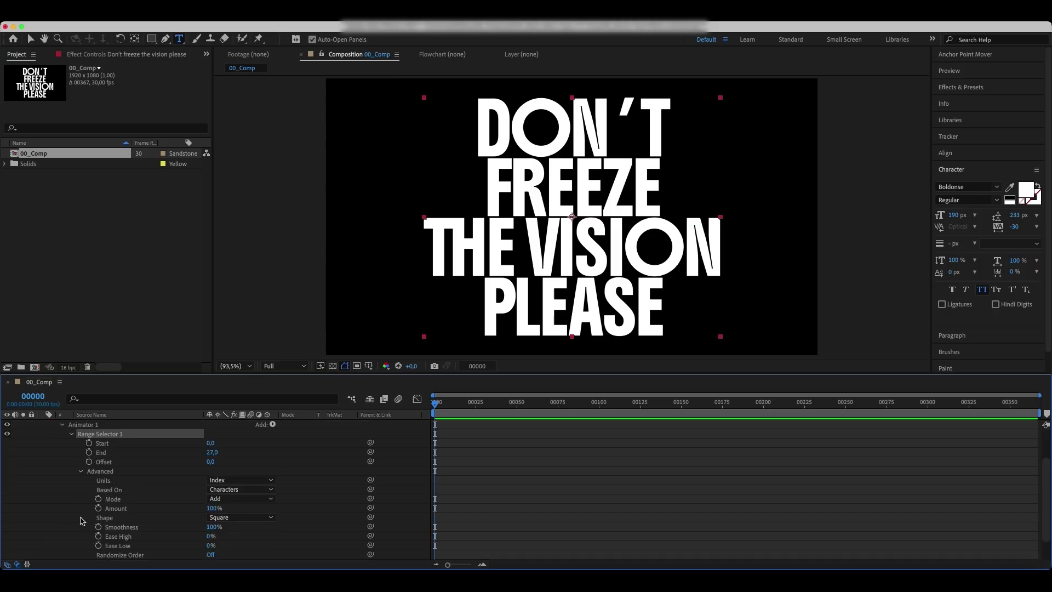
click(233, 481)
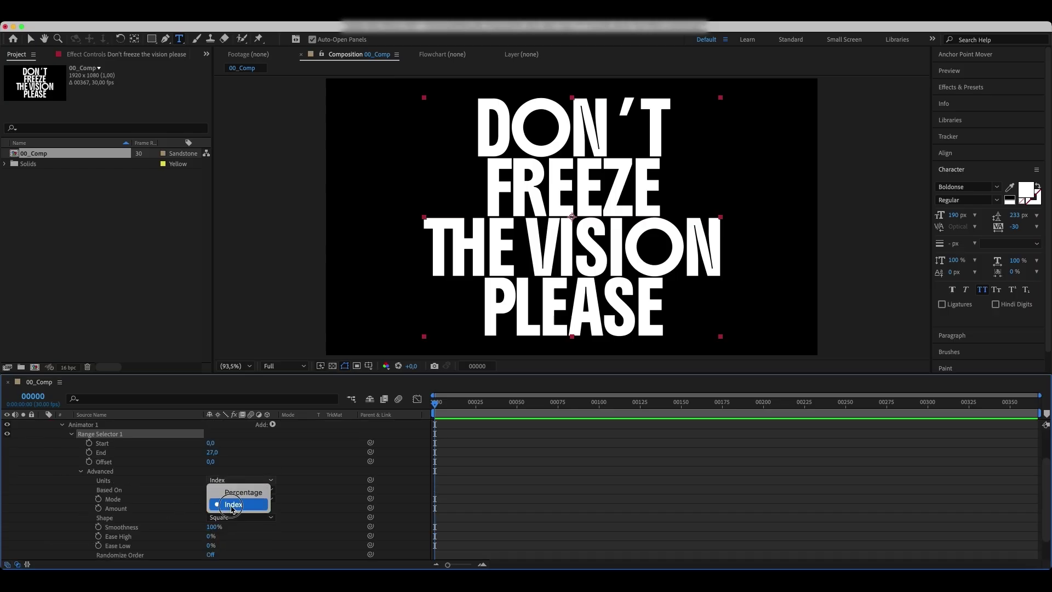
click(233, 504)
click(237, 489)
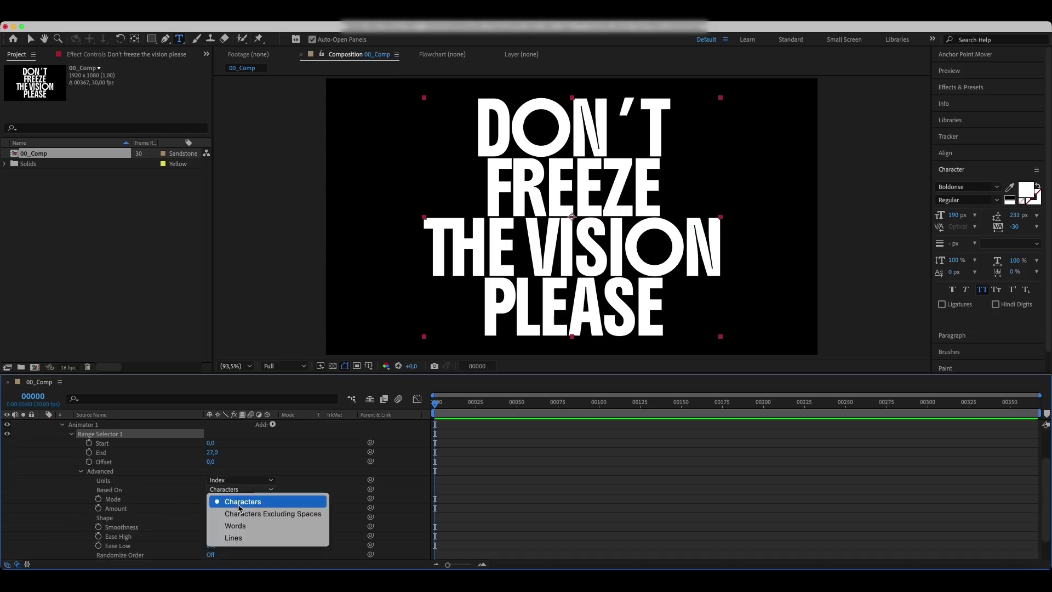
click(241, 504)
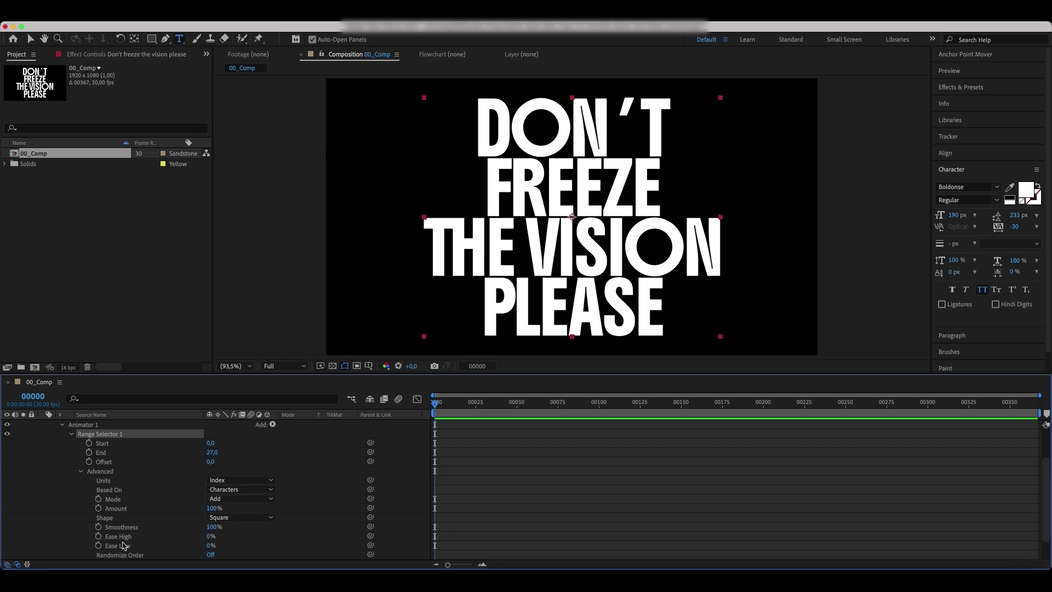
- Set Ease High and Ease Low to 100% and Tracking Amount to 100
click(210, 536)
text(100)
key(Return)
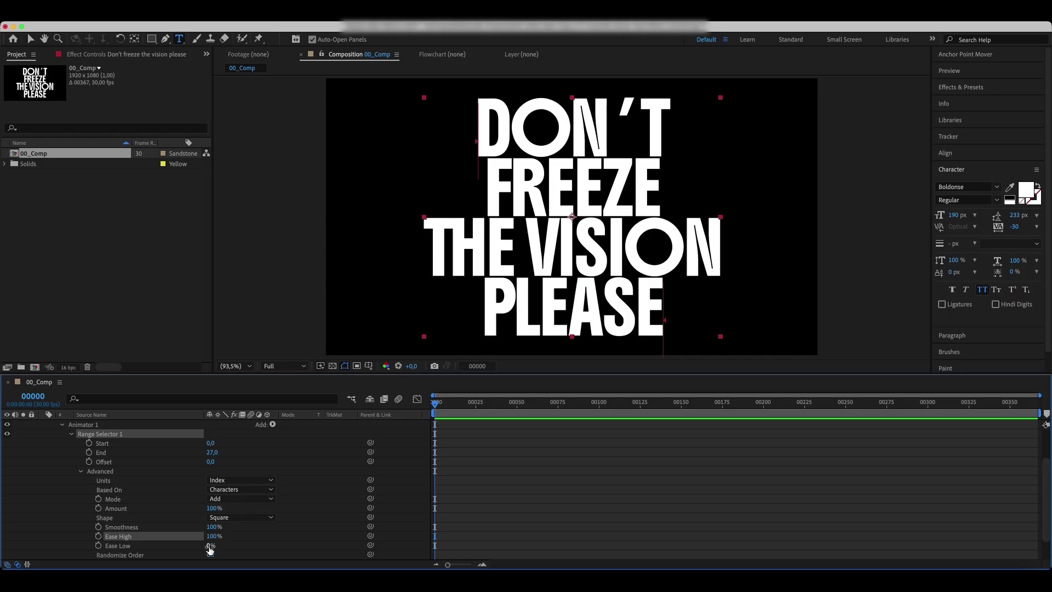
click(210, 546)
text(100)
key(Return)
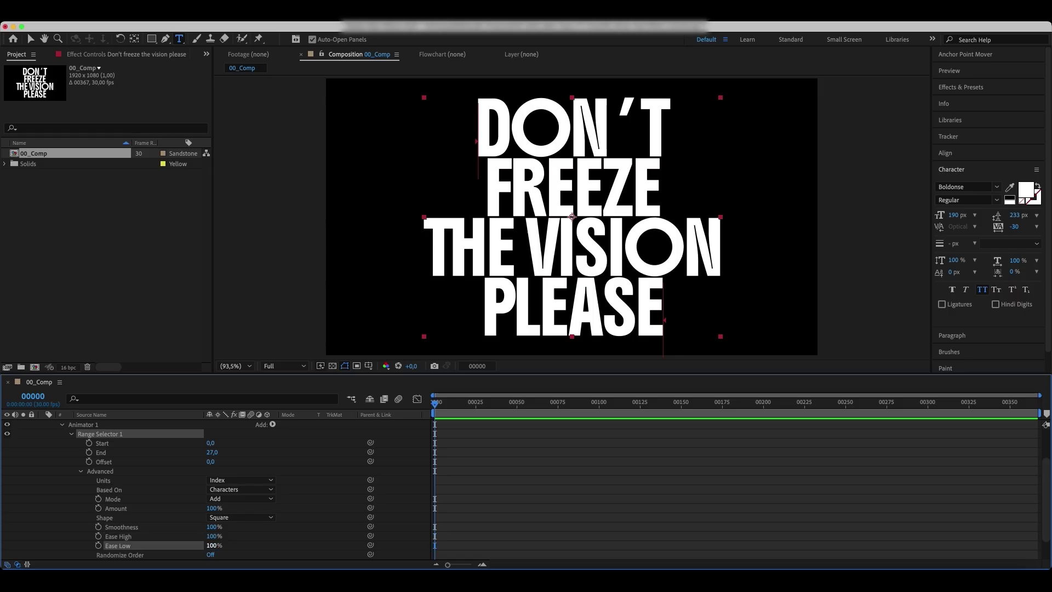
scroll(181, 521, down, 3)
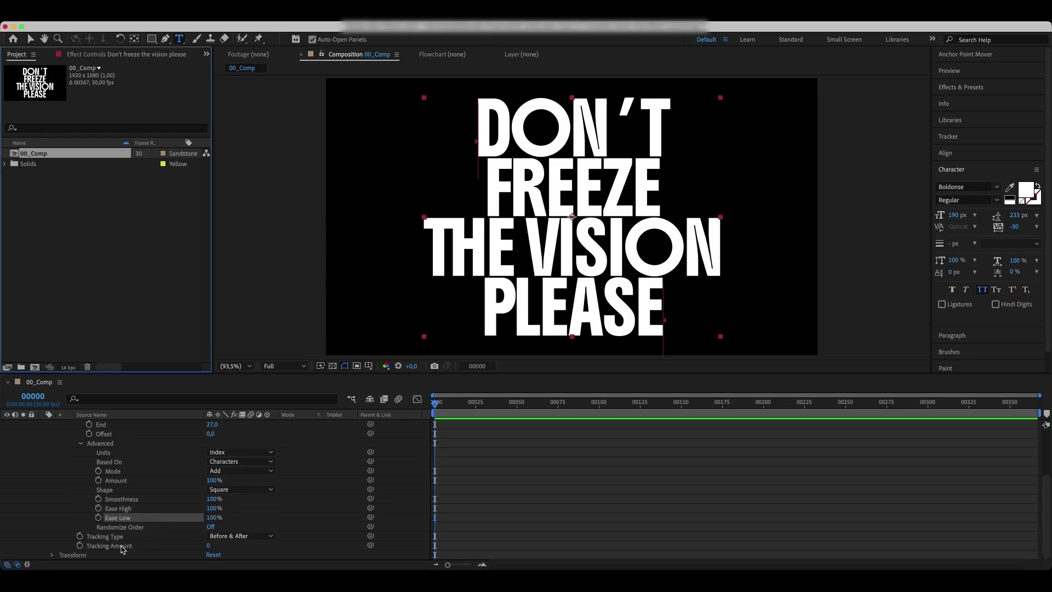
click(207, 547)
text(1)
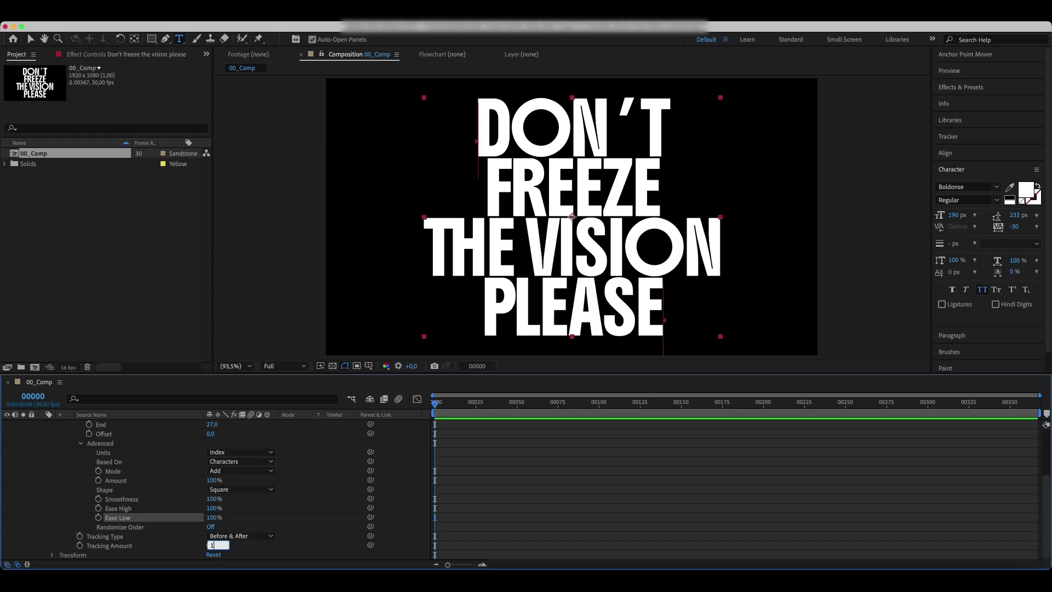
text(00)
key(Return)
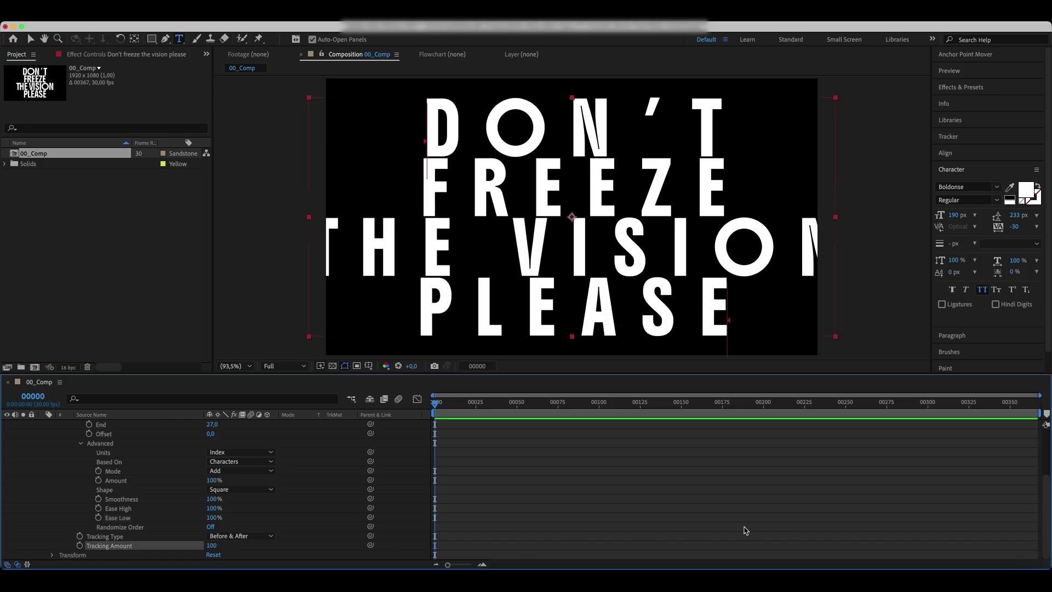
scroll(1030, 513, up, 3)
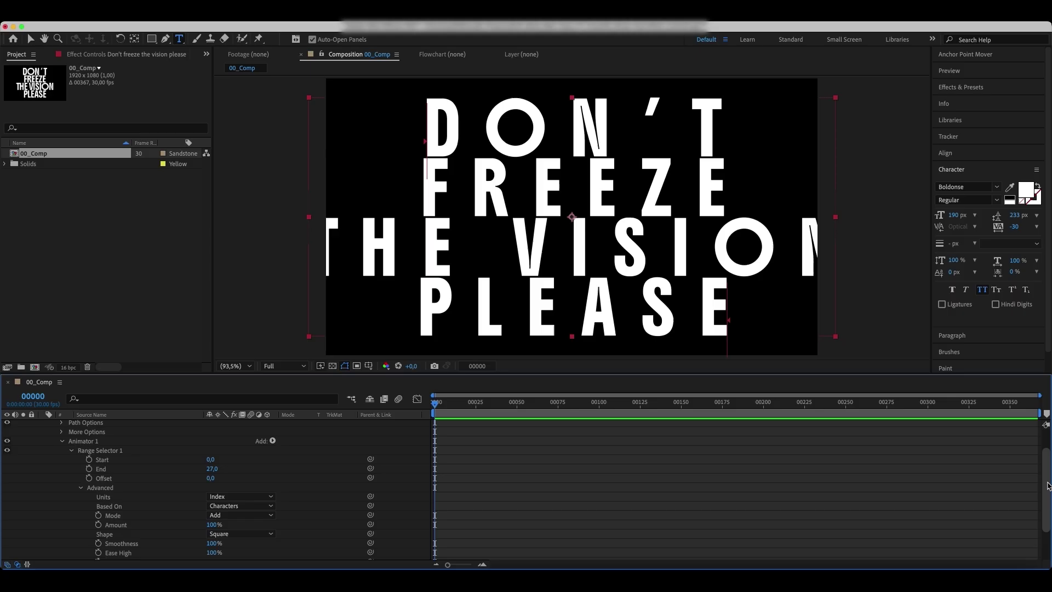
- Set the Range Selector End to 1 and Offset to -1
click(211, 470)
text(1)
key(Return)
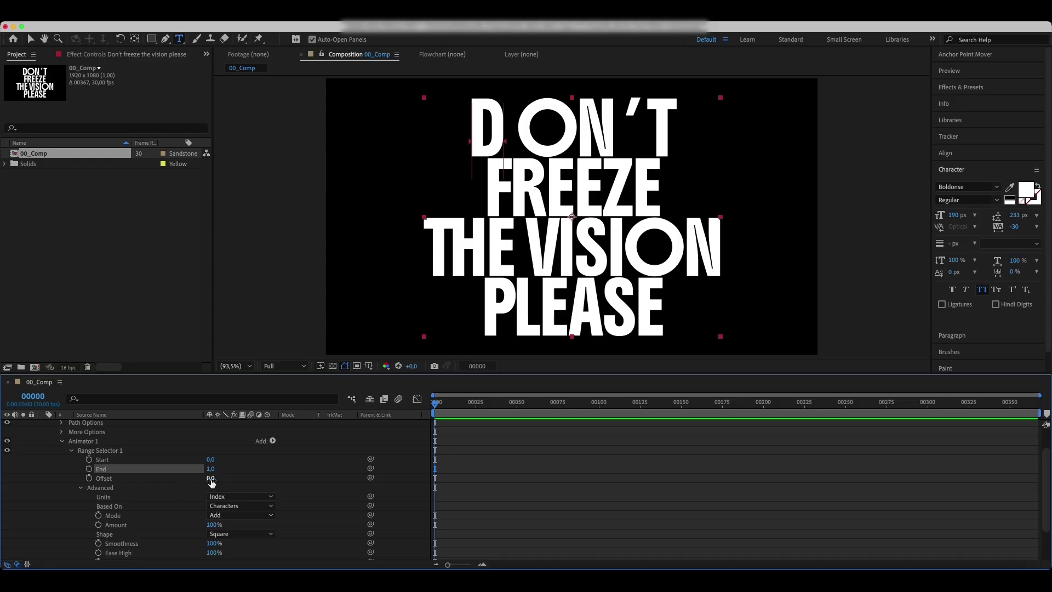
mouse_move(211, 478)
mouse_down()
mouse_move(227, 479)
mouse_move(213, 486)
mouse_up()
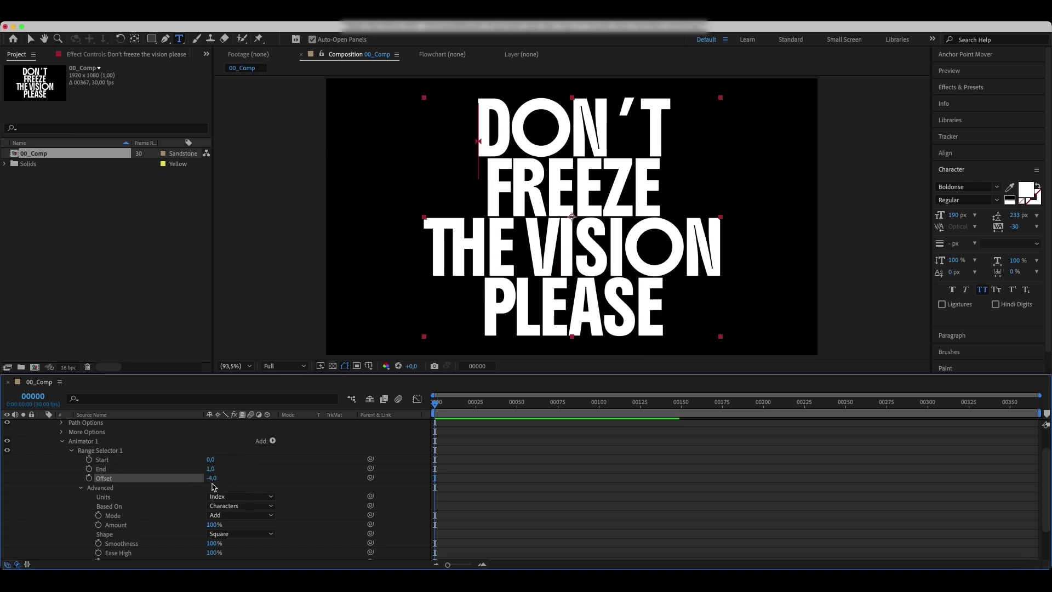
click(212, 480)
text(-1)
key(Return)
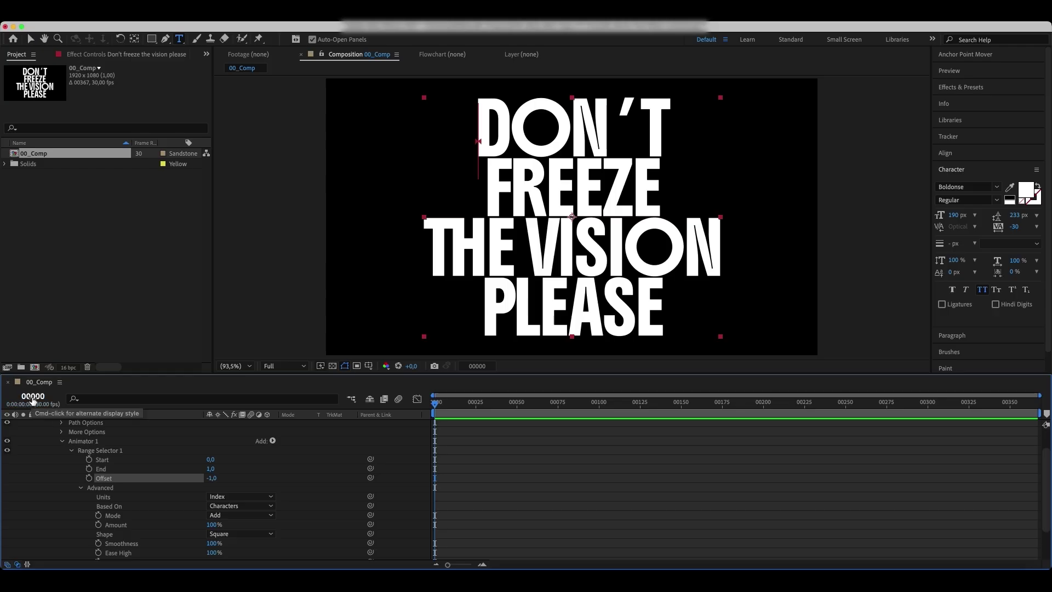
- Keyframe Offset at -1 on frame 0 and 26 on frame 350, then preview the sweep
click(89, 478)
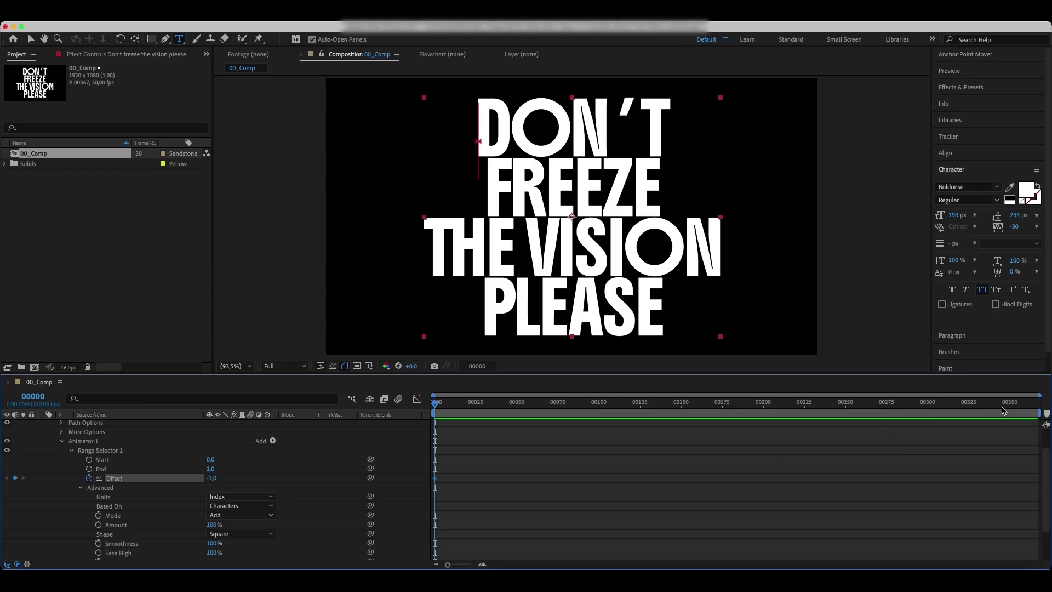
drag(1004, 410, 1010, 409)
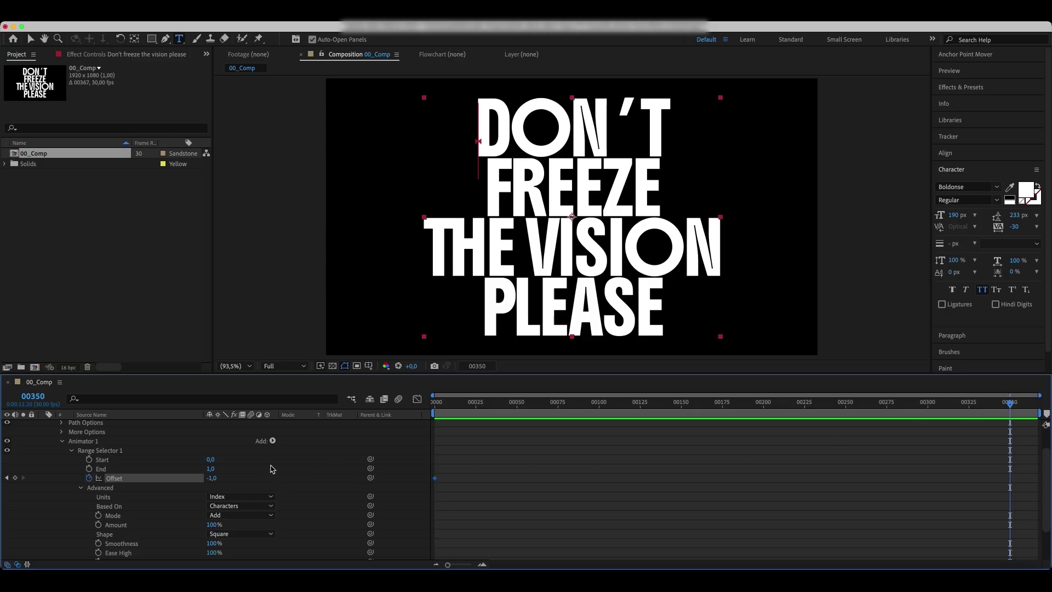
click(211, 478)
text(26)
key(Return)
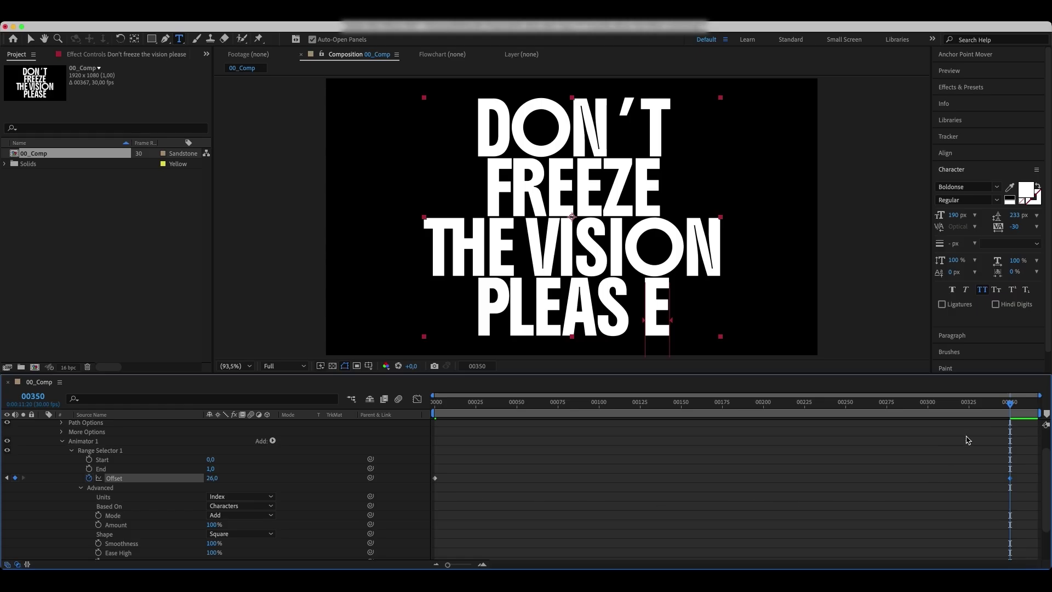
drag(1009, 404, 492, 420)
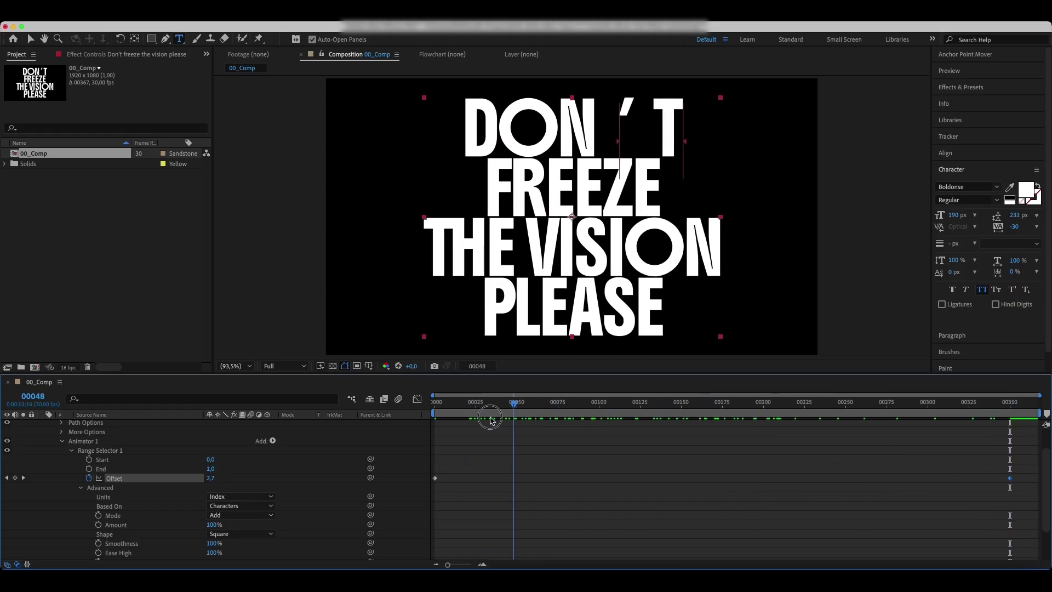
key(Home)
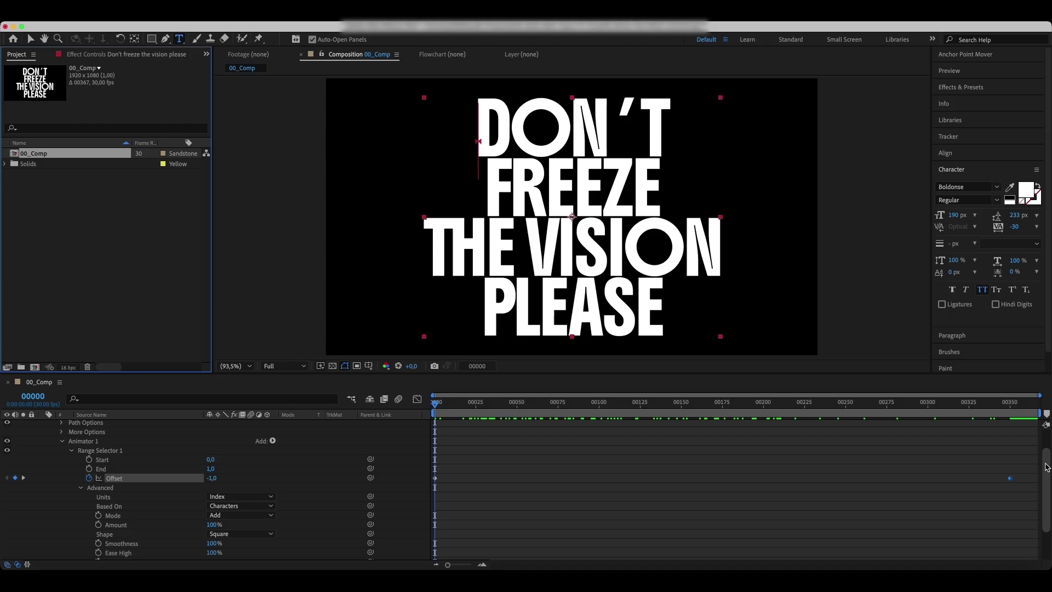
scroll(1046, 467, down, 3)
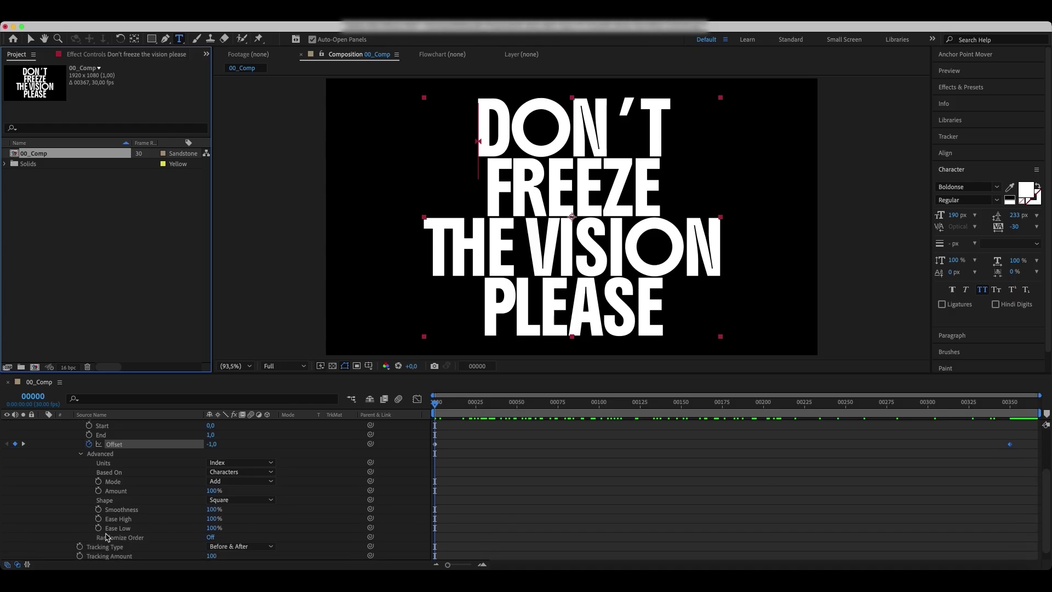
- Turn on Randomize Order in the Range Selector's advanced settings
click(209, 537)
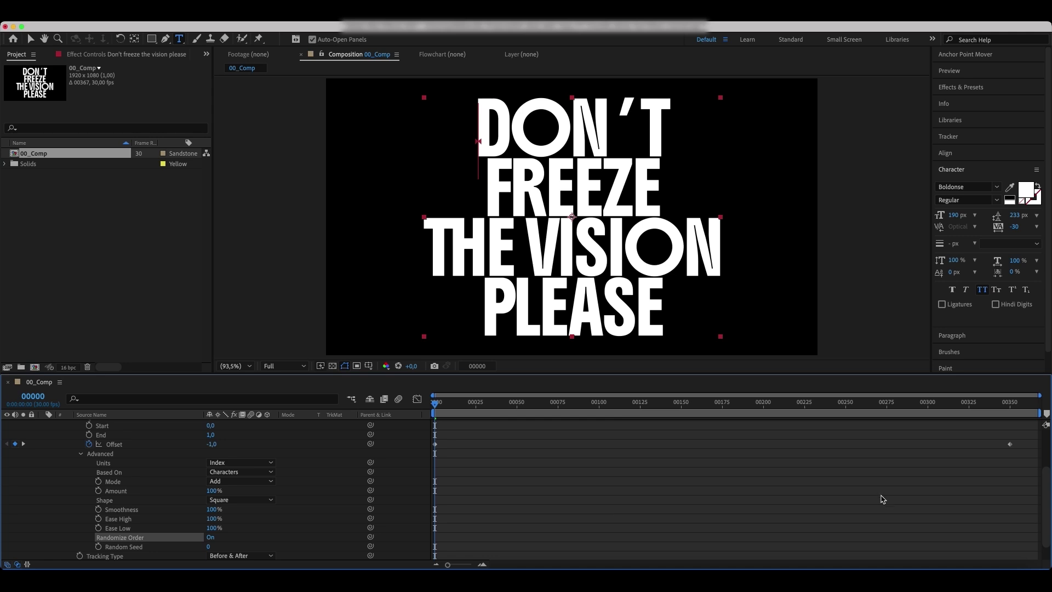
scroll(1047, 513, down, 2)
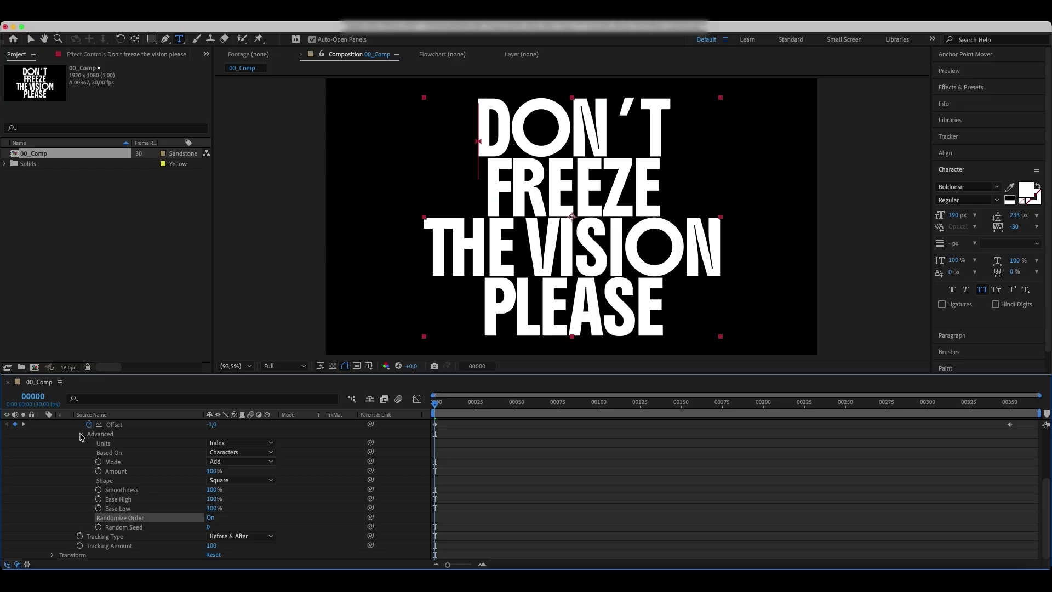
scroll(82, 438, up, 5)
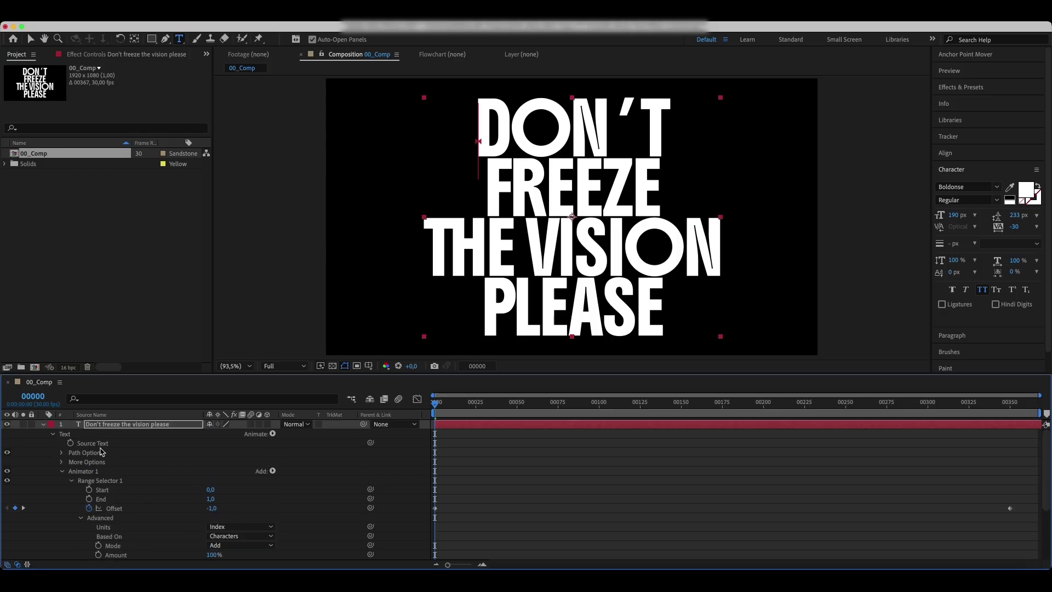
- Add a Skew property of -20 to Animator 1 and play back the result
click(273, 471)
mouse_move(275, 474)
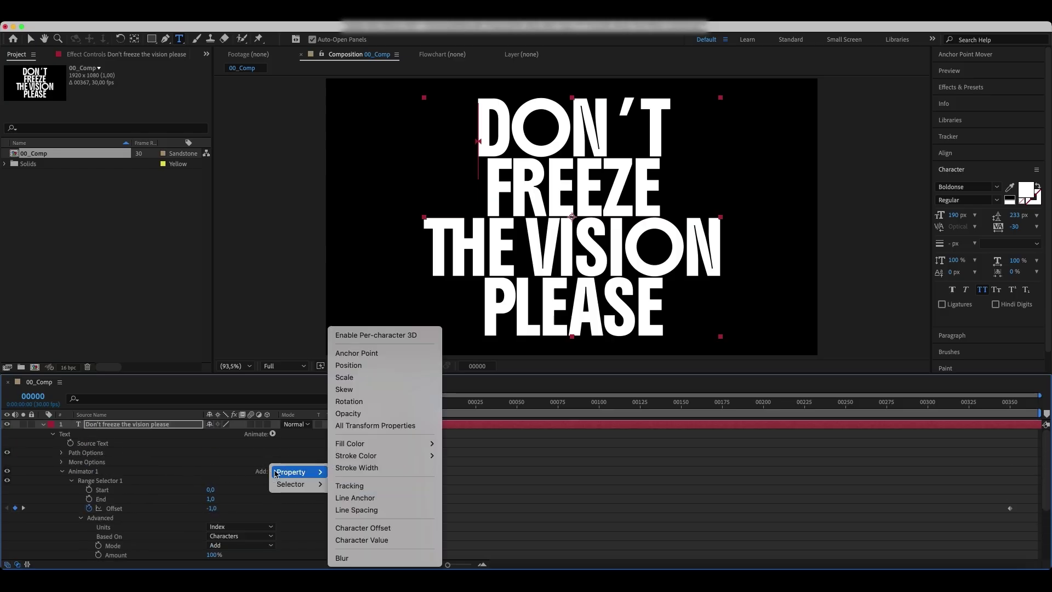
click(351, 391)
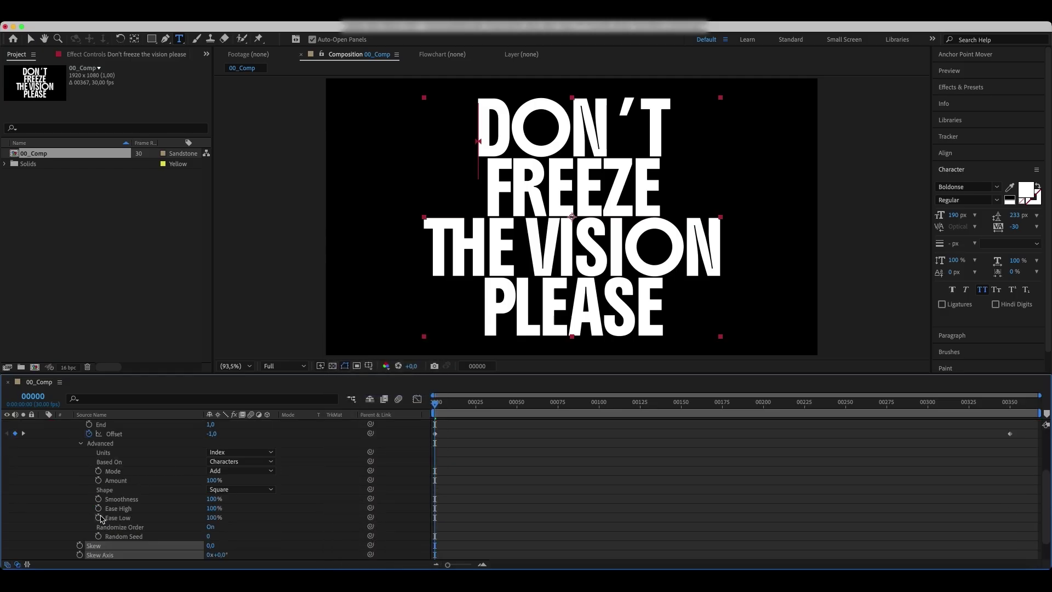
click(210, 545)
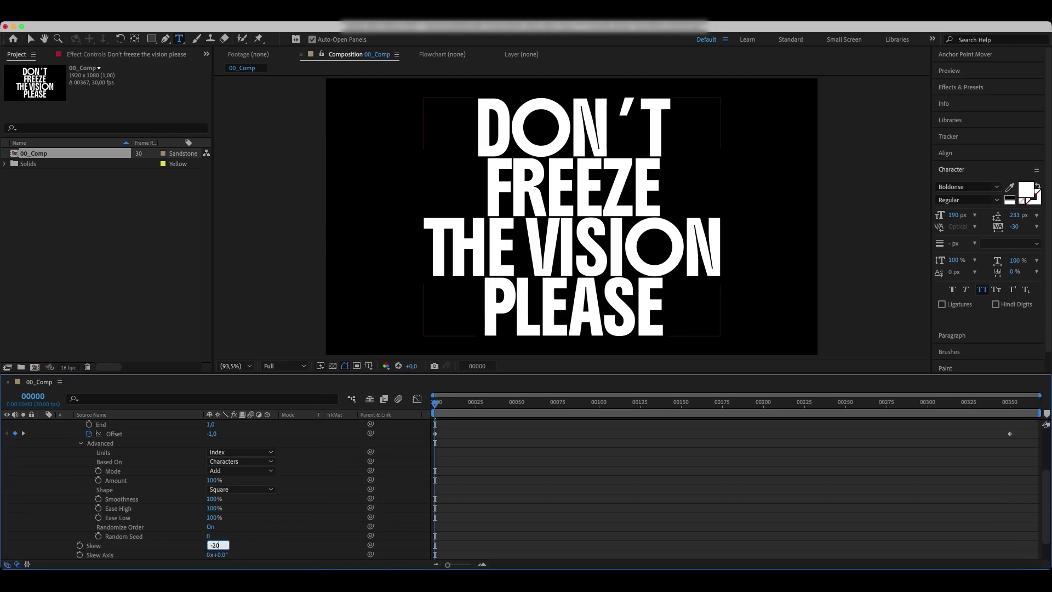
key(Return)
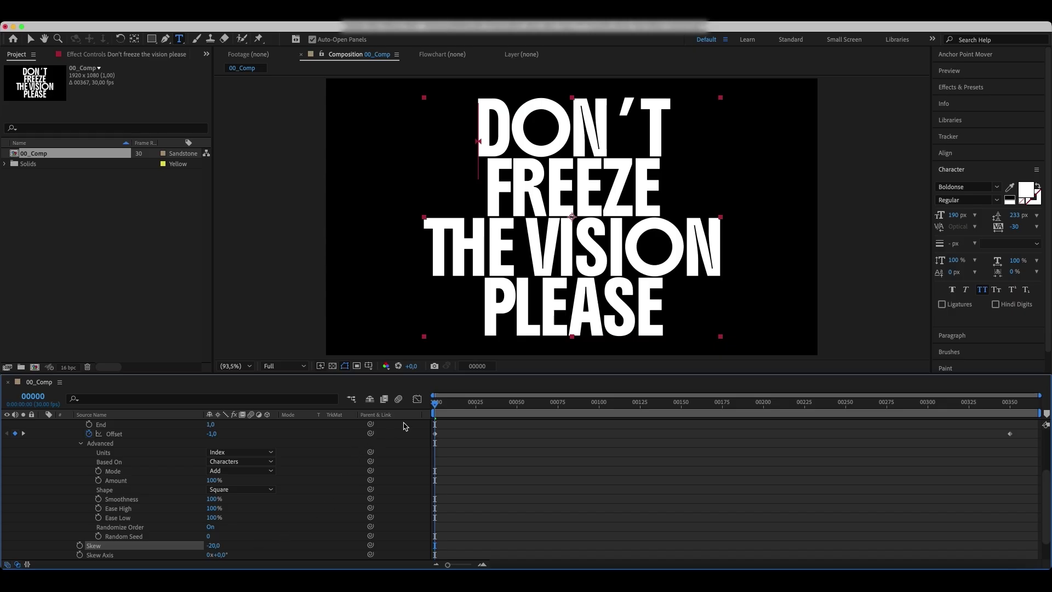
drag(440, 408, 463, 408)
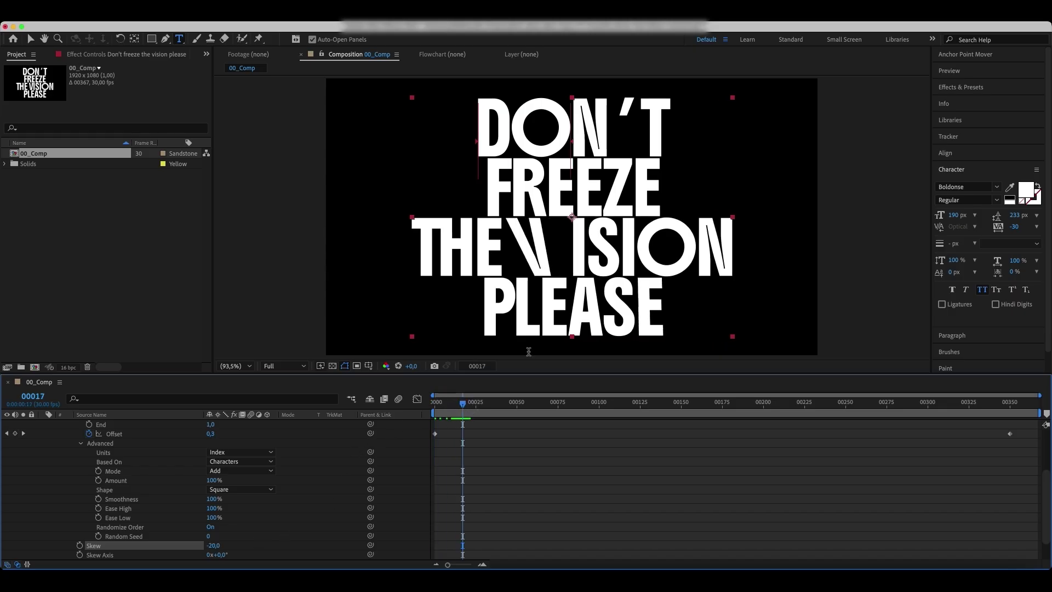
key(space)
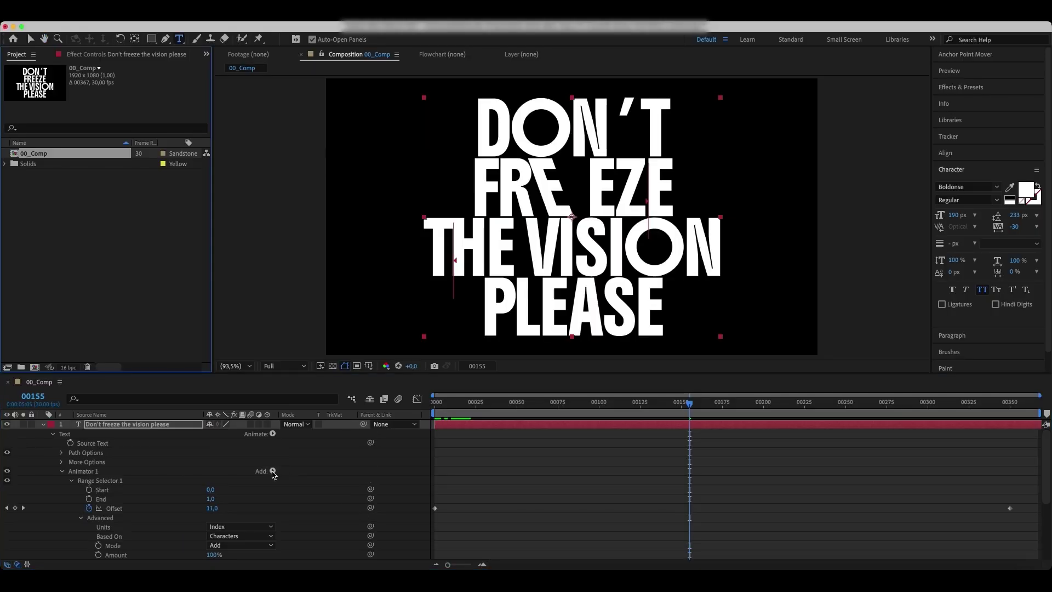
- Add an unlinked Blur of 35 horizontal and 20 vertical to Animator 1, then scrub to check
click(273, 472)
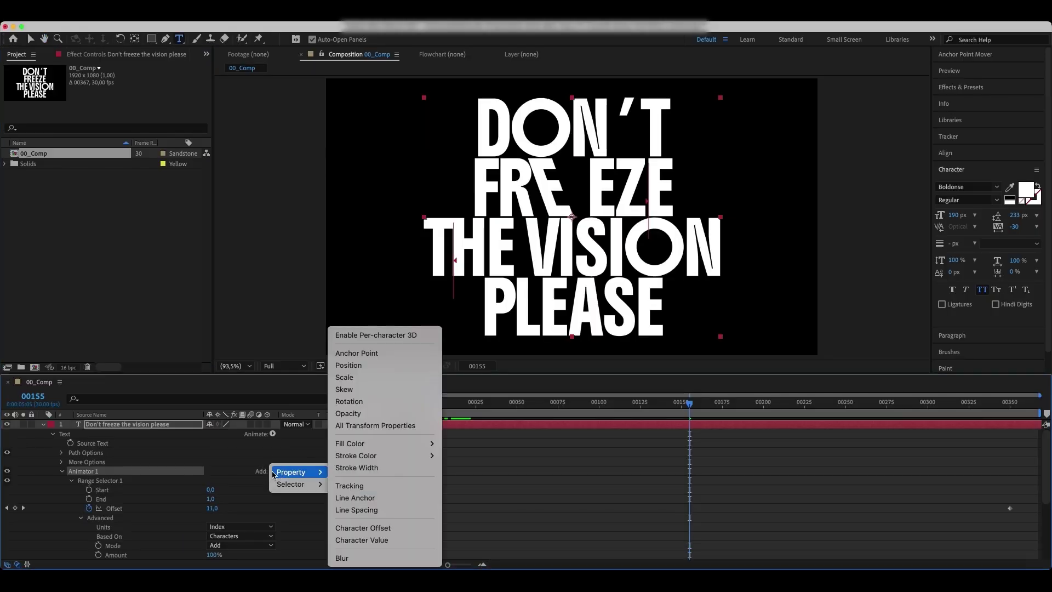
click(373, 558)
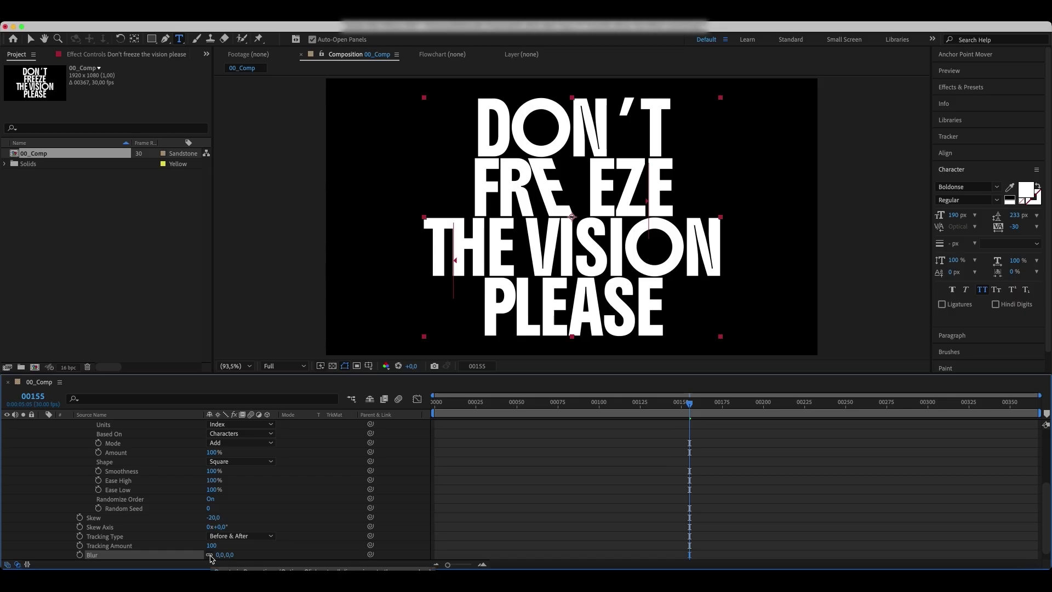
click(210, 557)
click(218, 556)
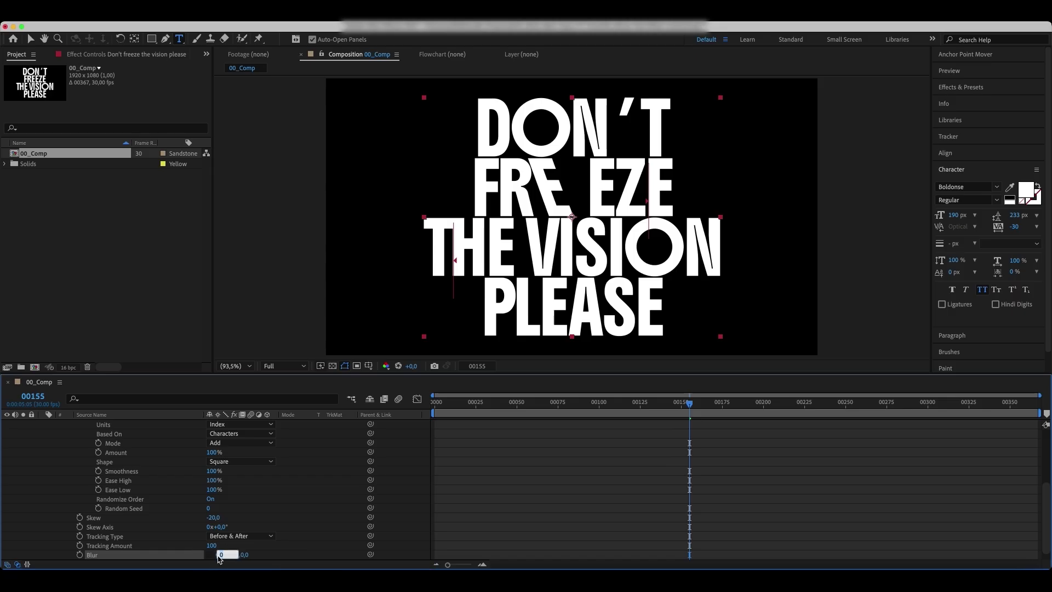
text(35)
key(Return)
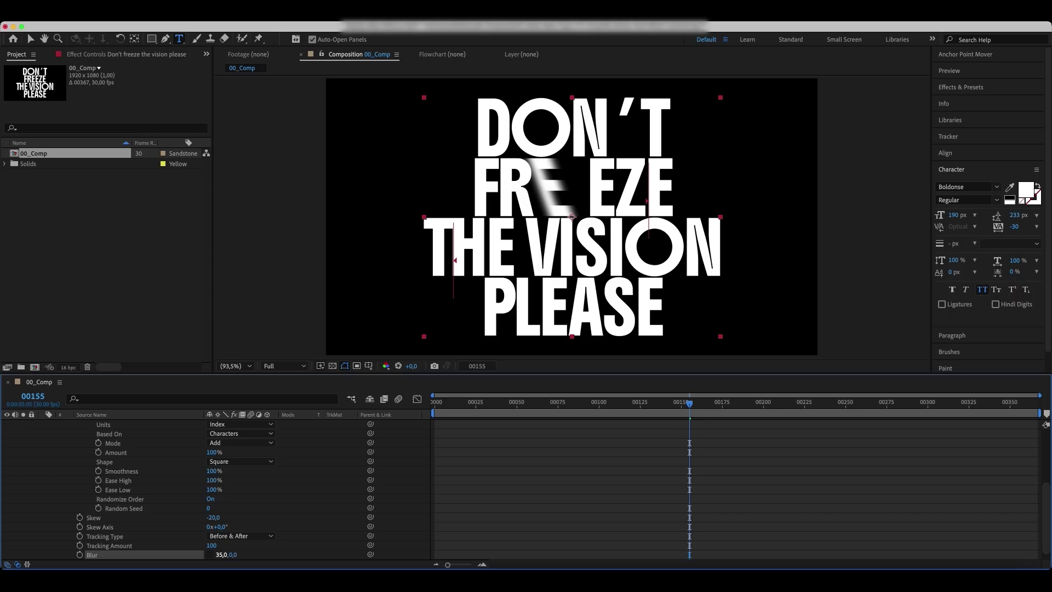
click(232, 555)
text(20)
key(Return)
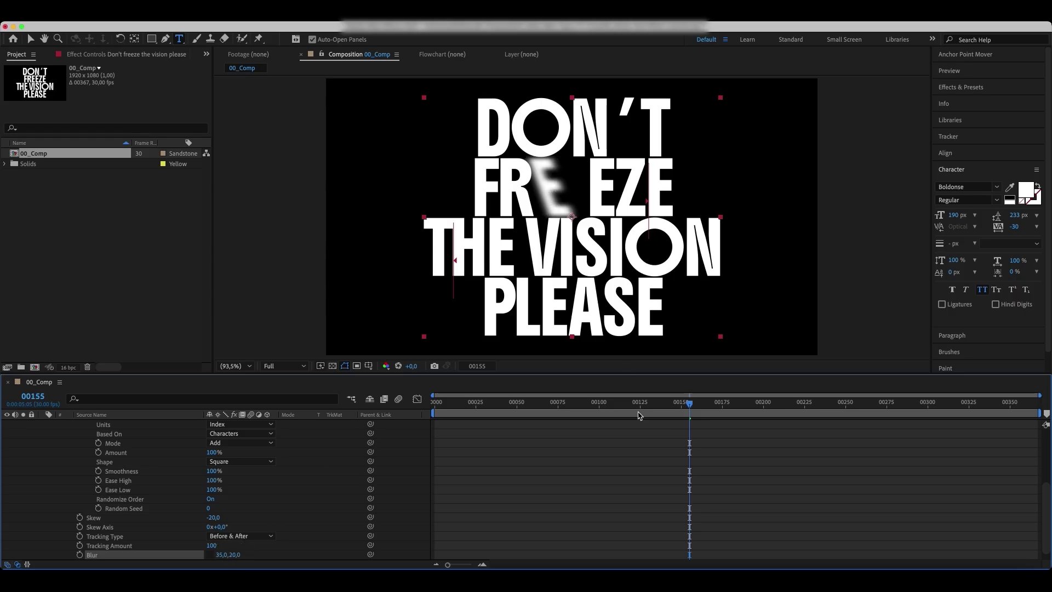
drag(679, 415, 647, 416)
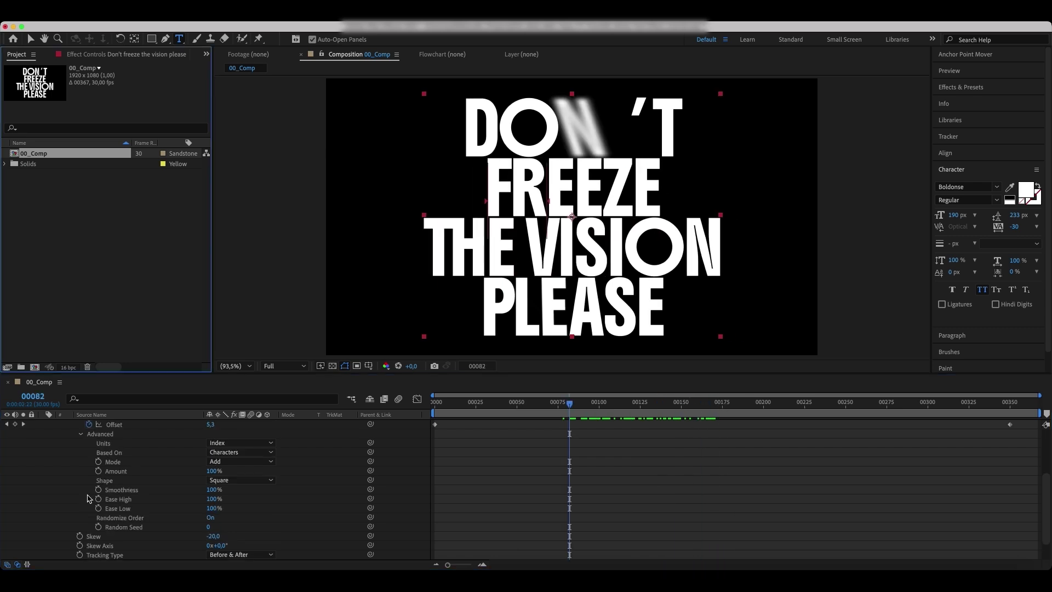
scroll(81, 497, up, 5)
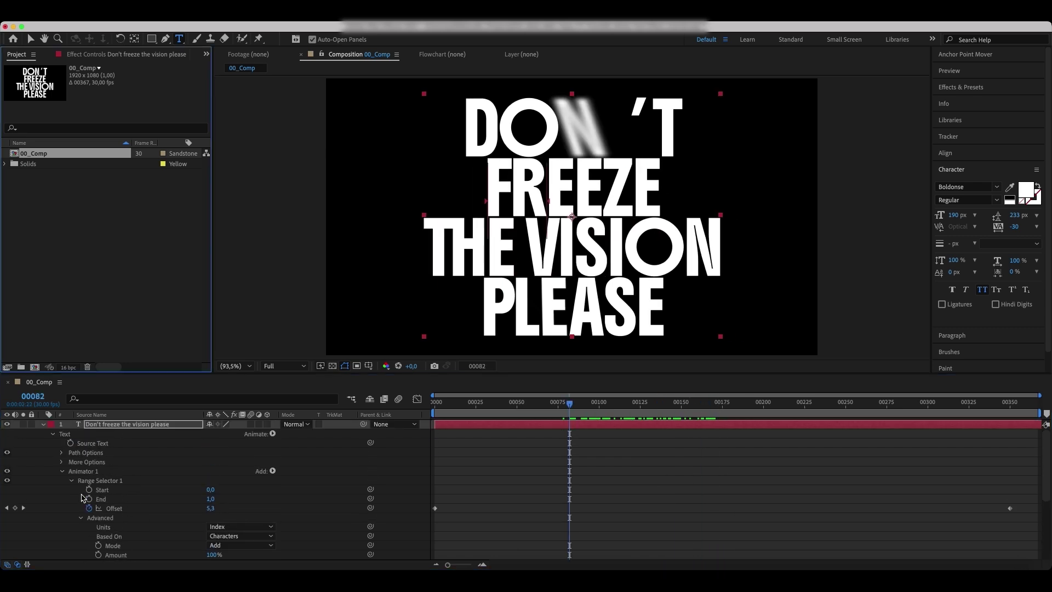
- Duplicate Animator 1 with Cmd+D to create Animator 2
click(80, 473)
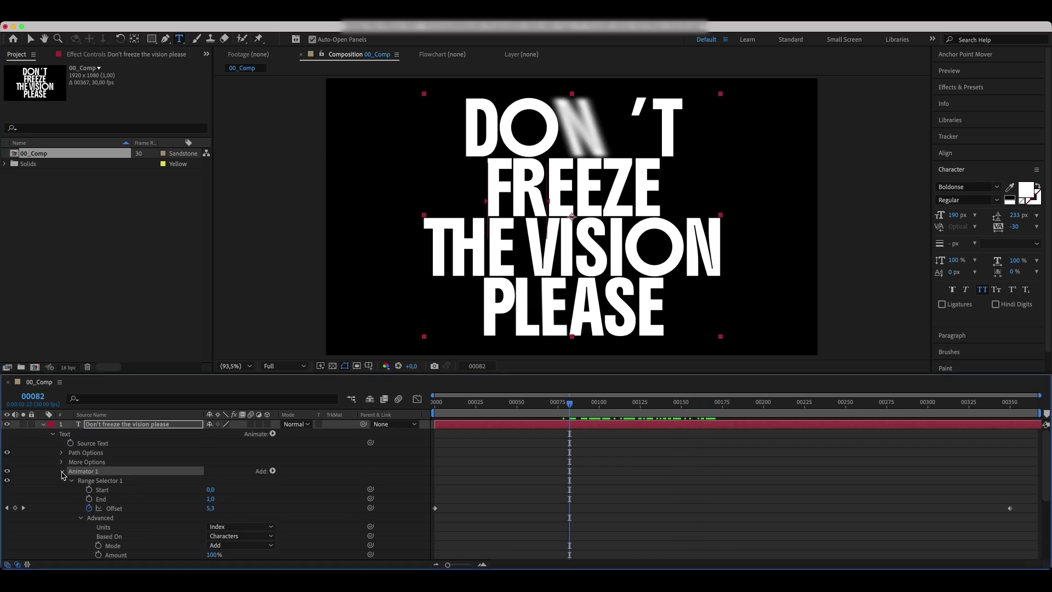
click(61, 472)
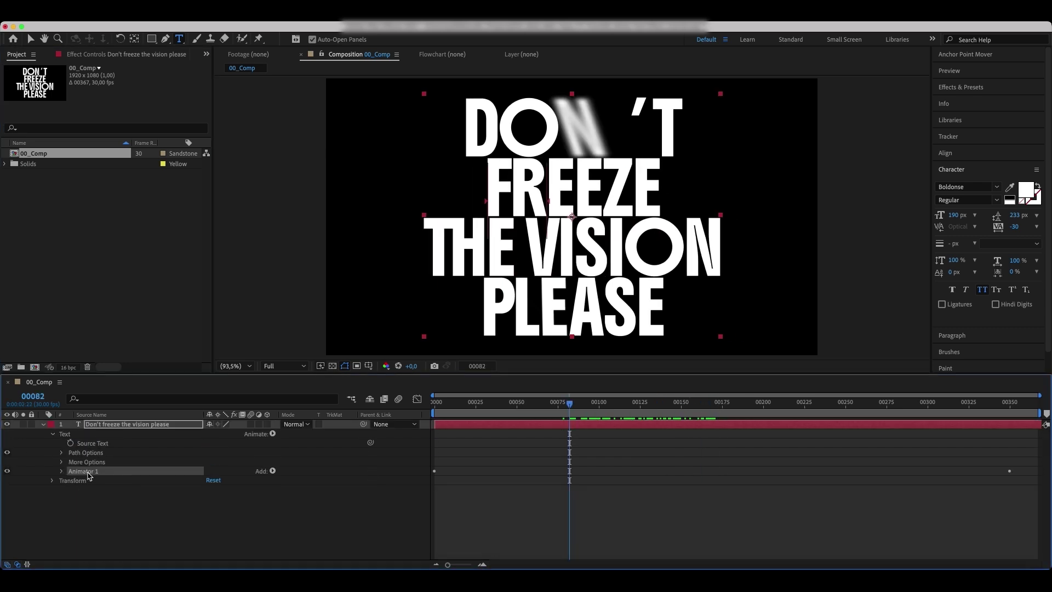
key(super+d)
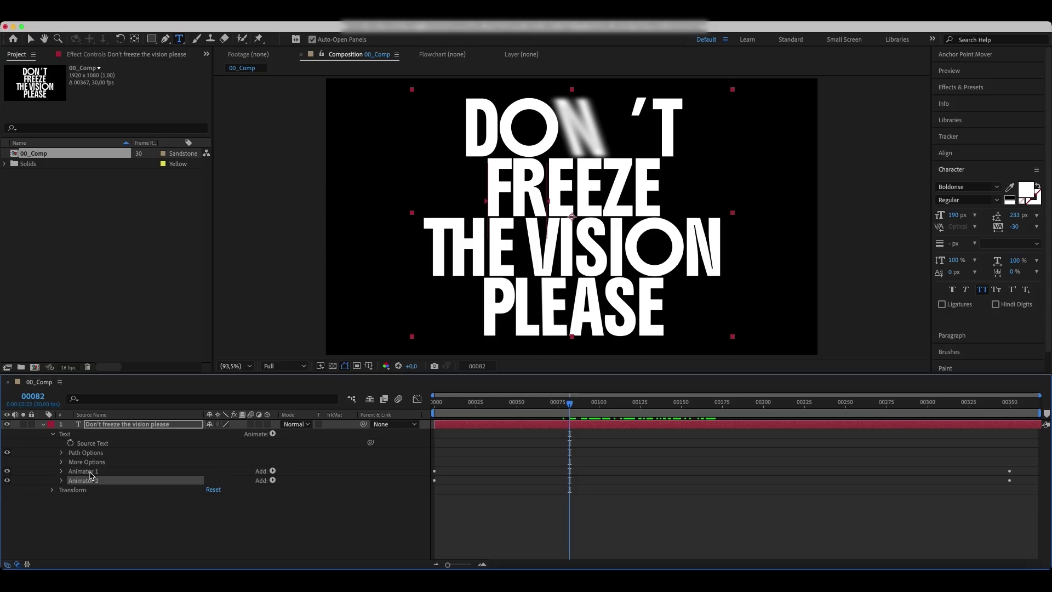
- Give Animator 2 a Random Seed of 60 and a Skew of 0
click(62, 481)
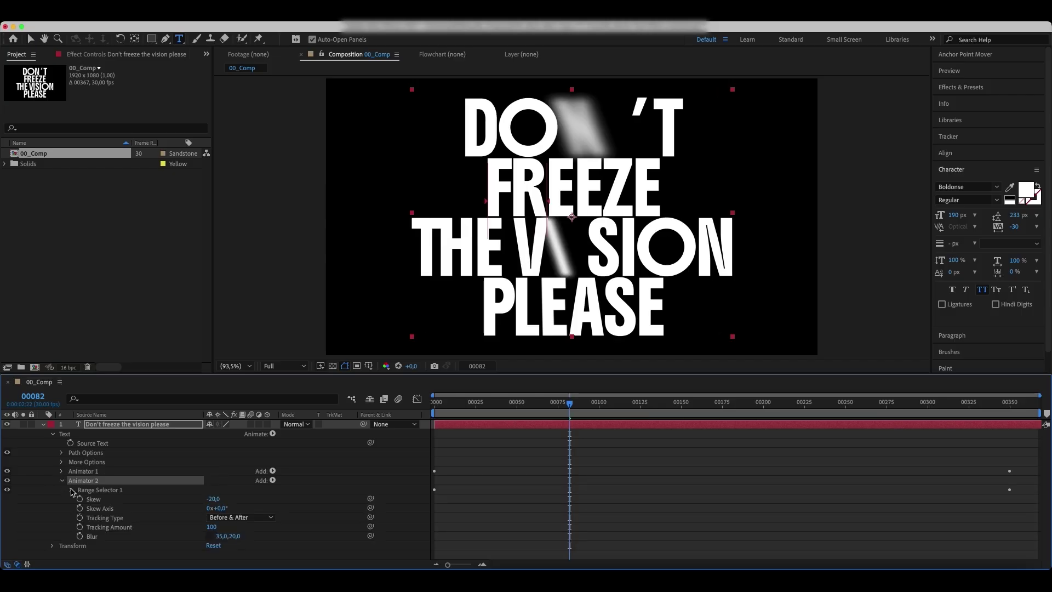
click(72, 492)
scroll(81, 528, down, 3)
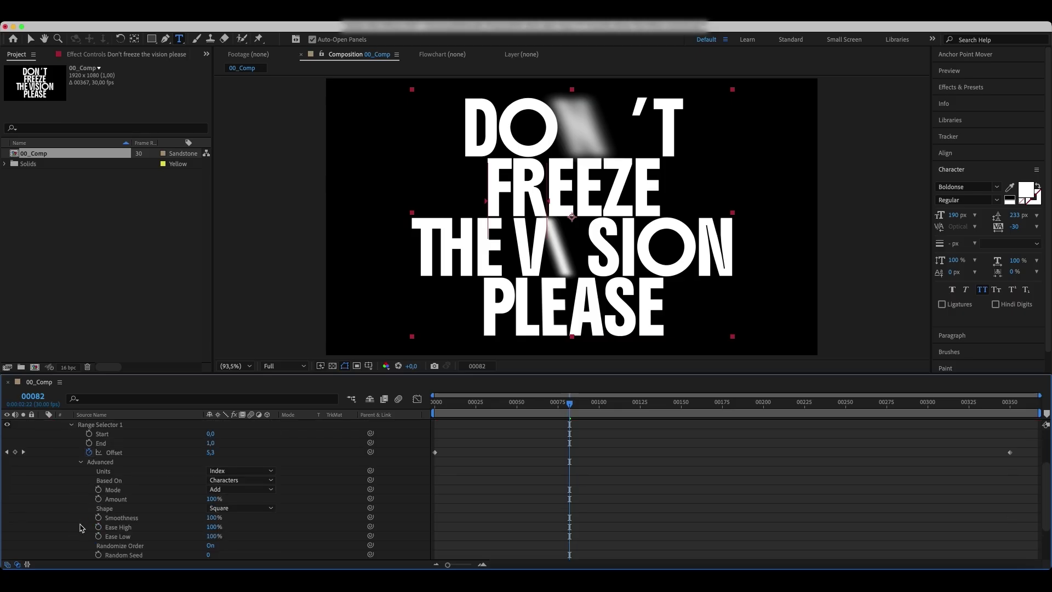
scroll(1044, 493, down, 2)
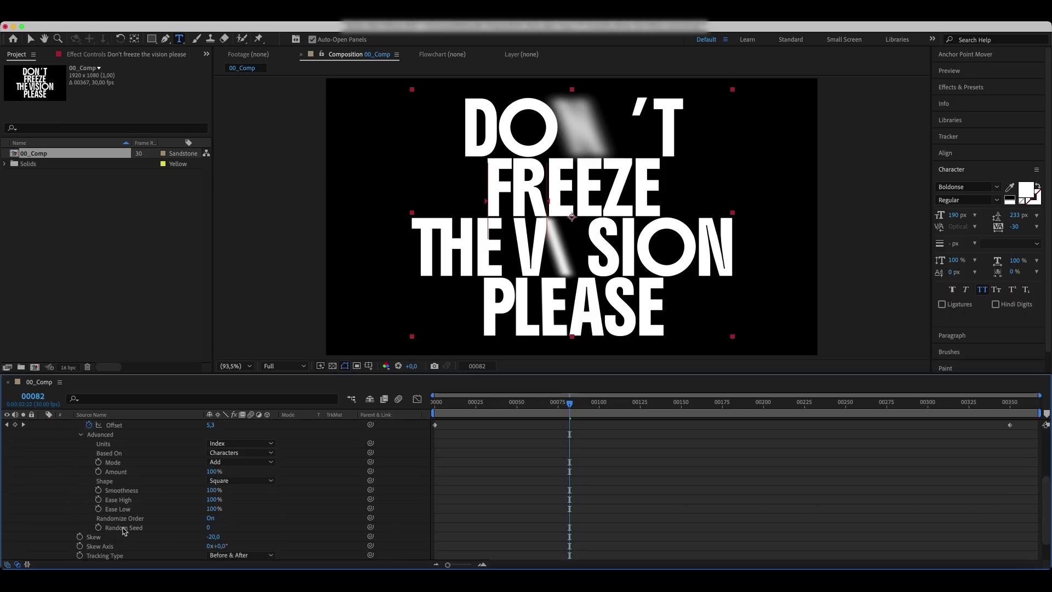
click(208, 528)
text(6)
key(Return)
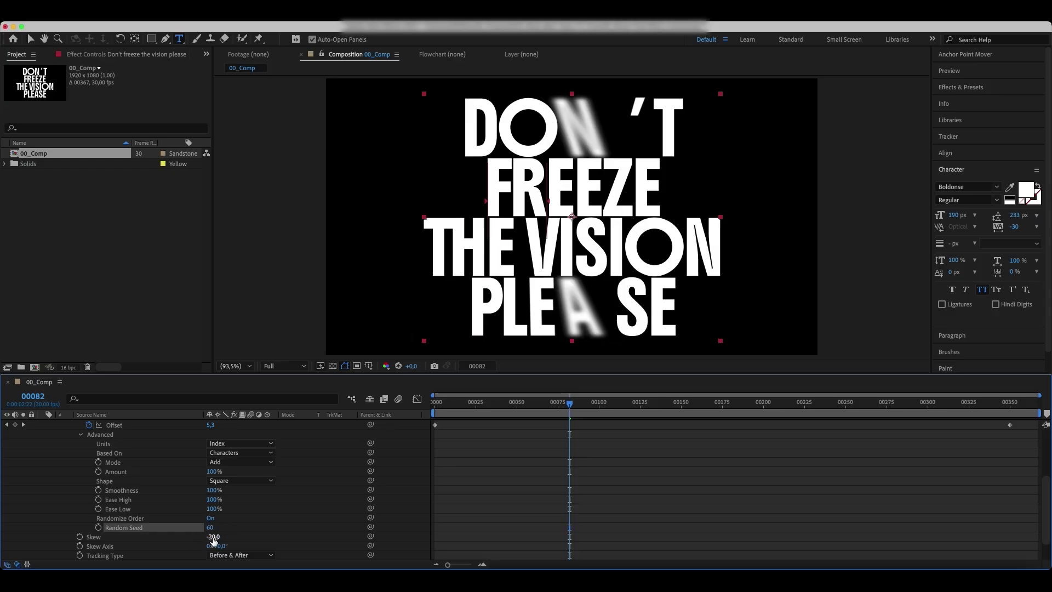
click(213, 537)
text(0)
key(Return)
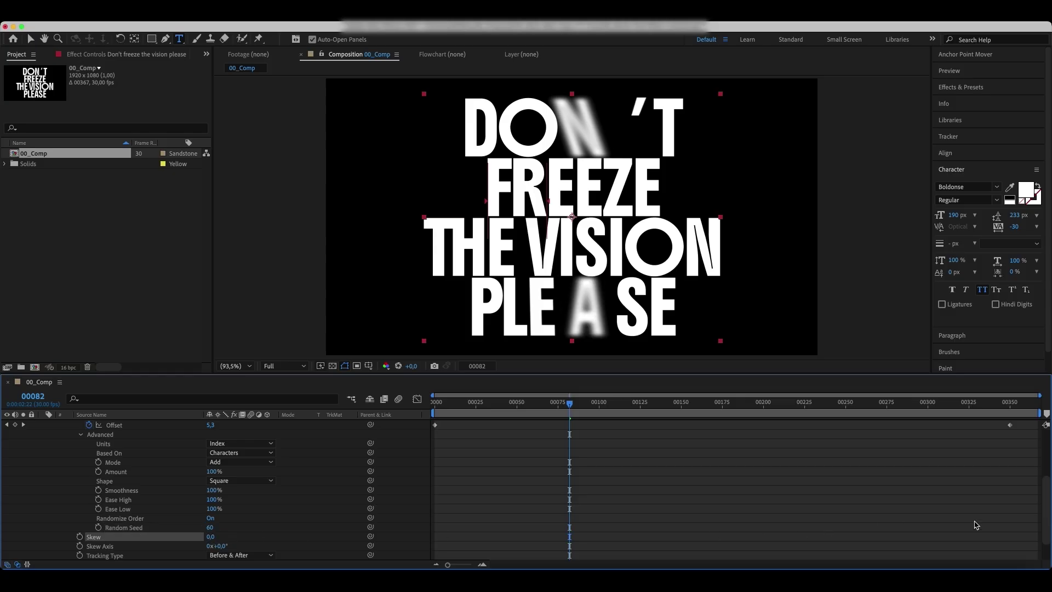
scroll(1046, 512, up, 5)
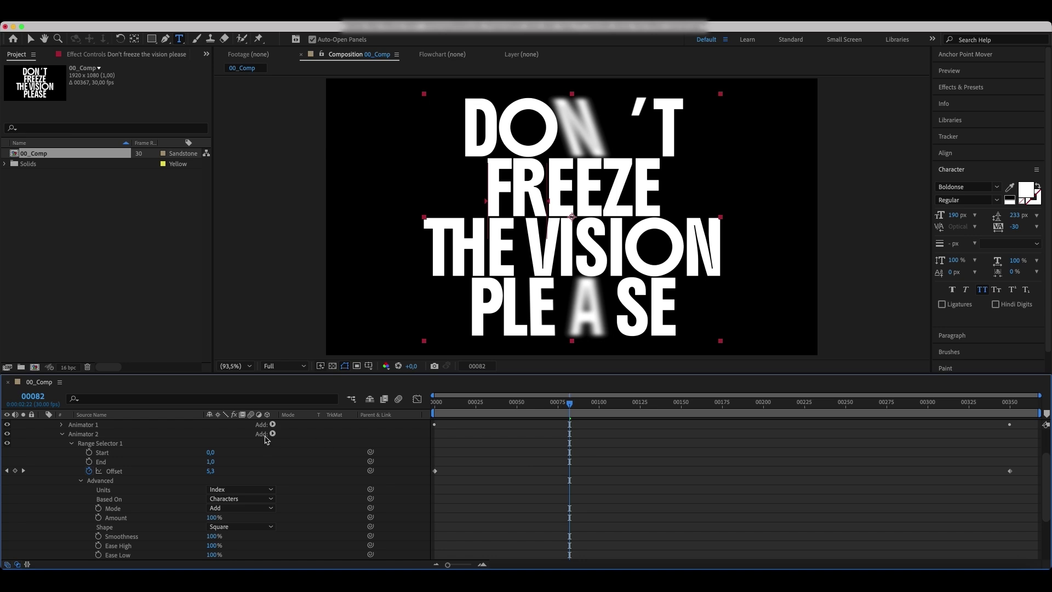
- Add a Scale property to Animator 2 set to 200% horizontally
click(272, 433)
mouse_move(287, 434)
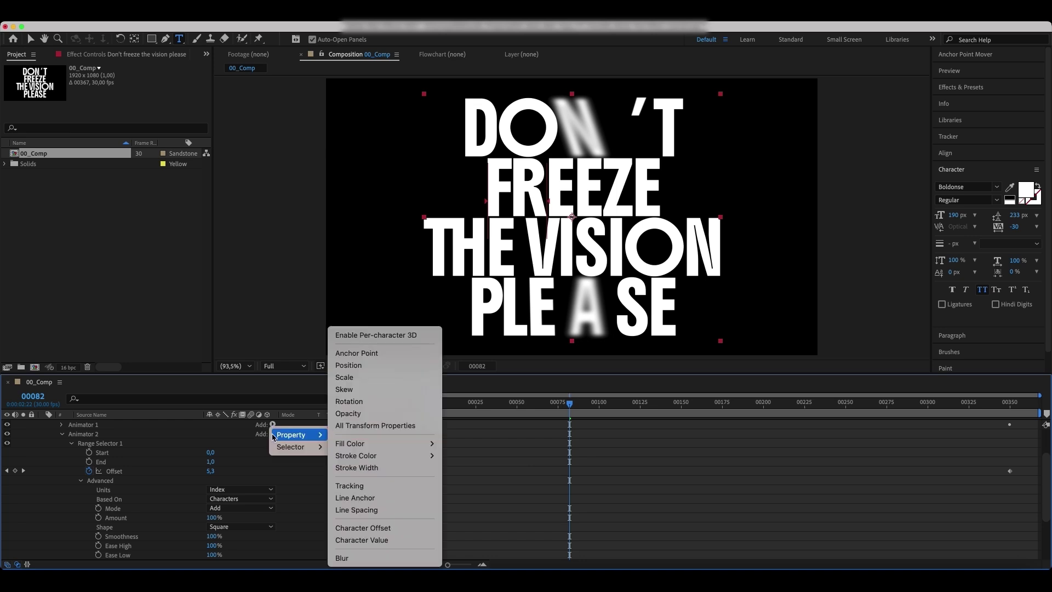
click(355, 378)
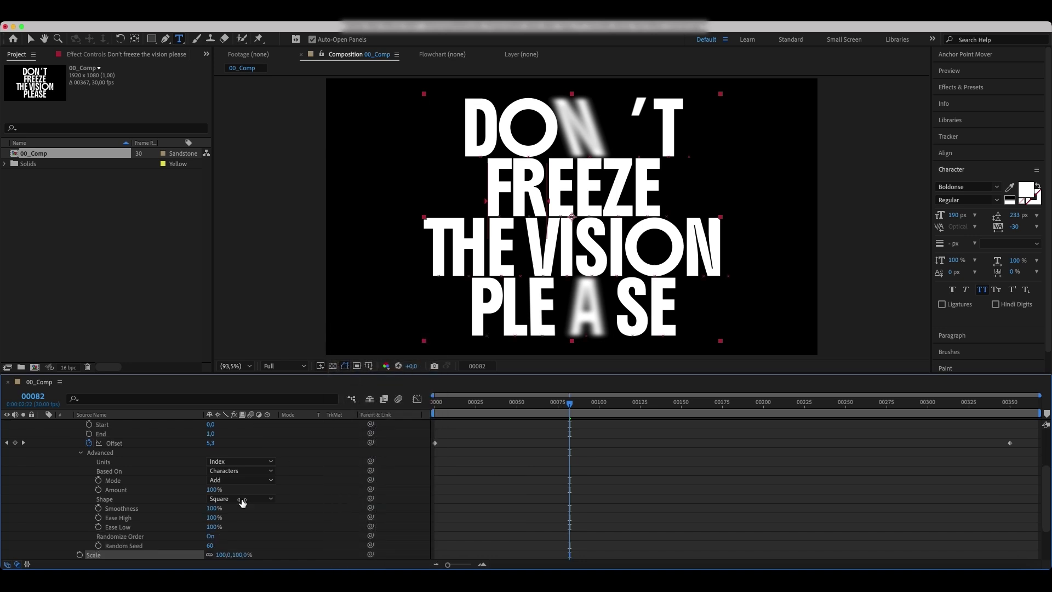
click(221, 555)
key(Return)
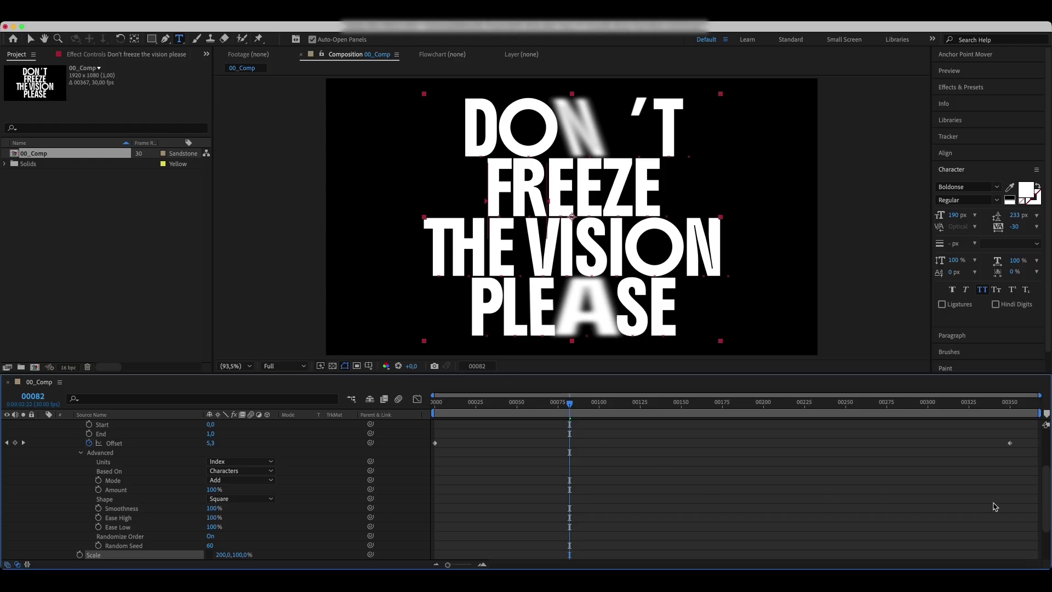
scroll(1043, 501, up, 3)
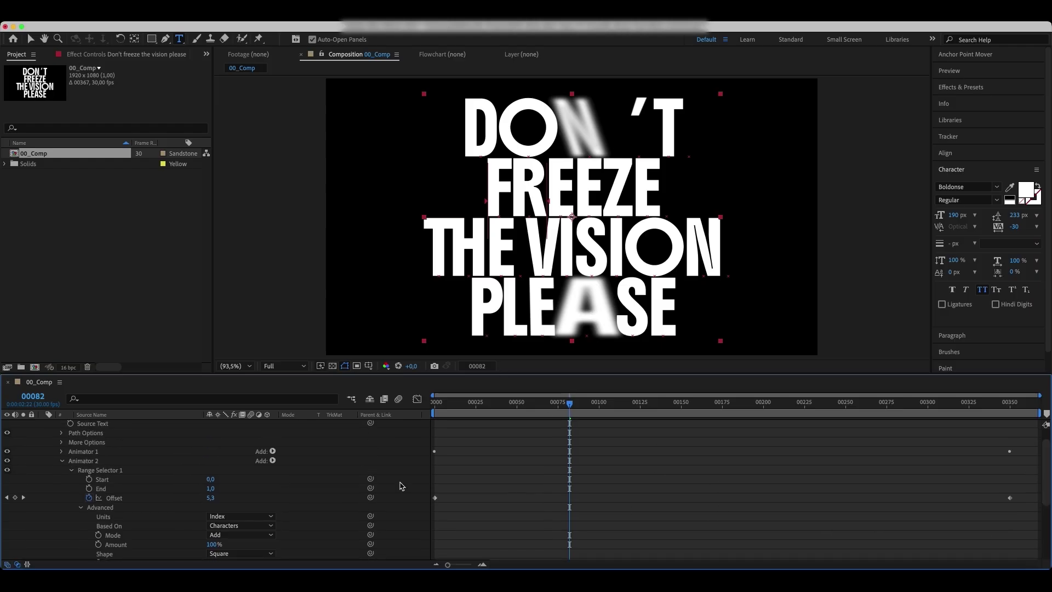
- Collapse Animator 2, play the animation from frame 0, then collapse the text layer
click(62, 461)
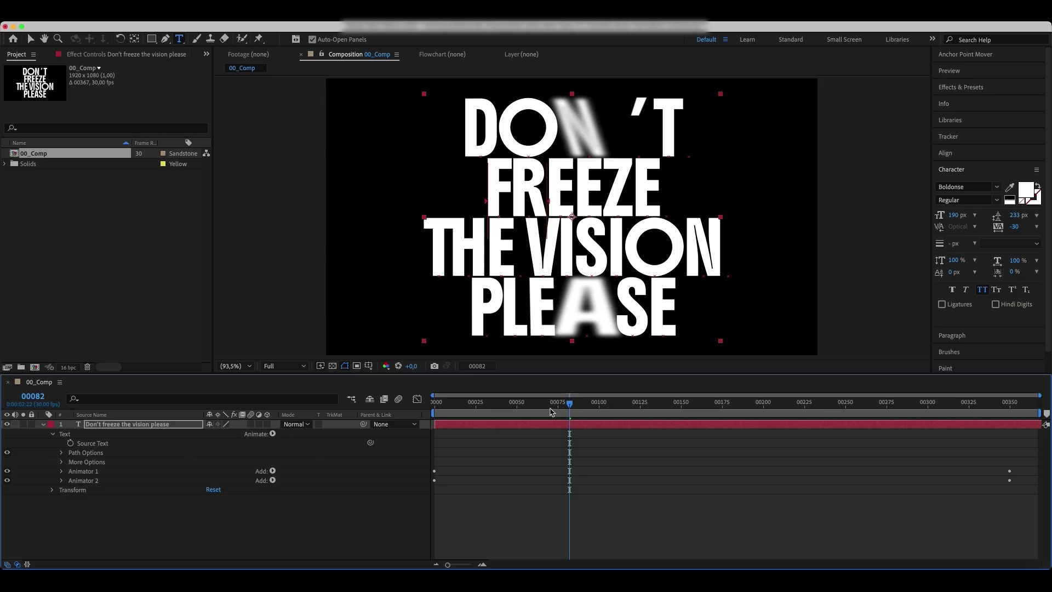
drag(551, 412, 435, 413)
key(space)
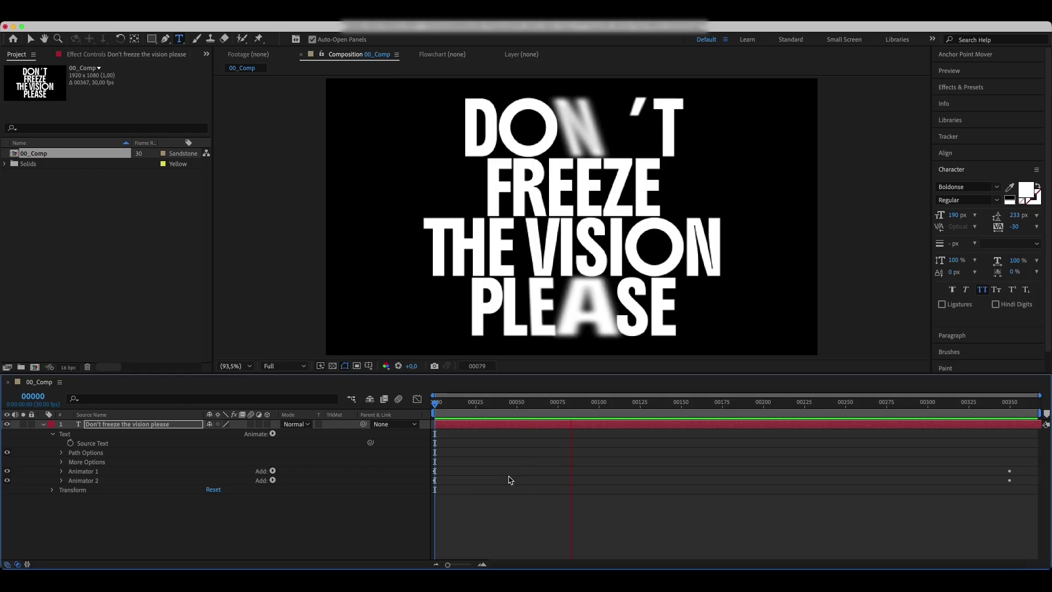
key(space)
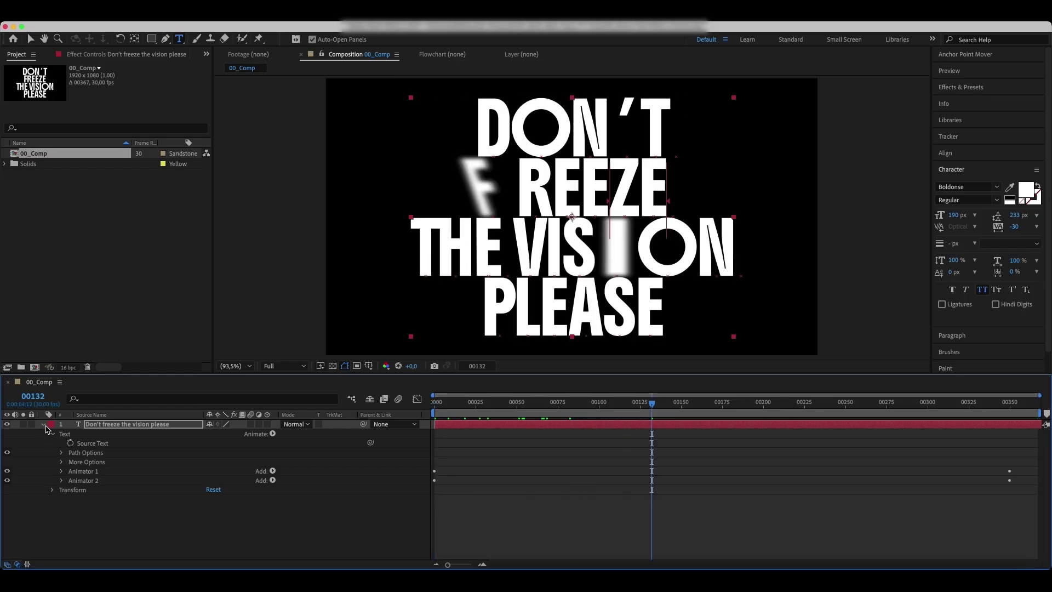
click(45, 426)
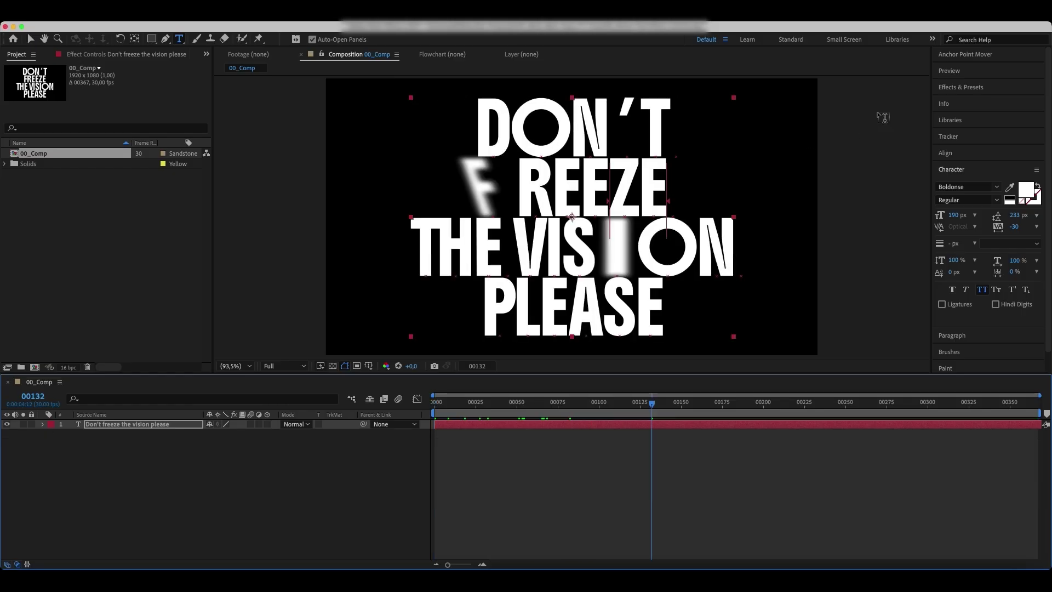
- Apply CC Scatterize to the text with Scatter set to 1
click(973, 87)
click(963, 101)
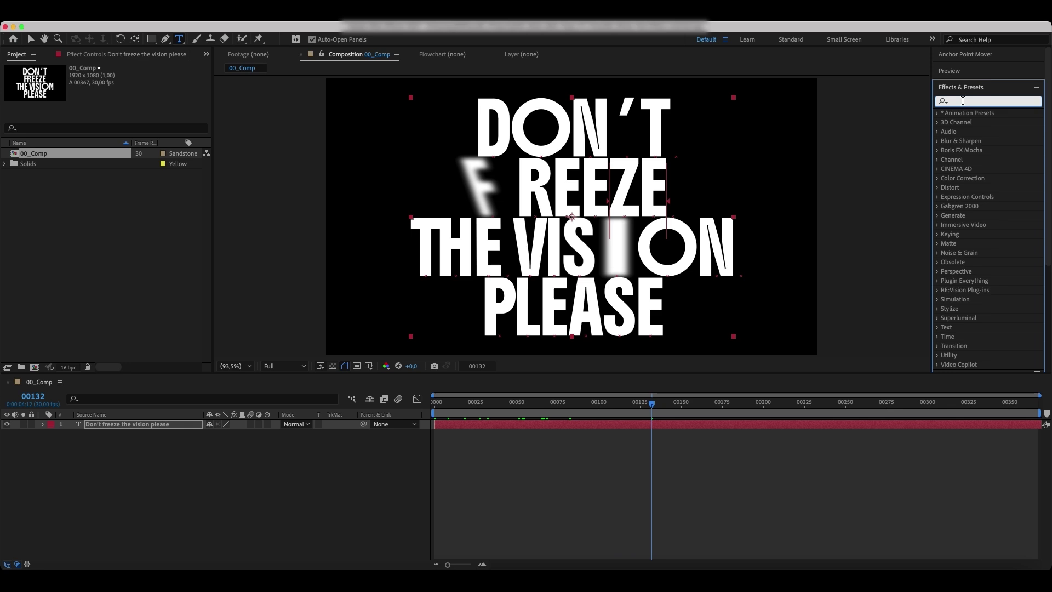
text(cc scat)
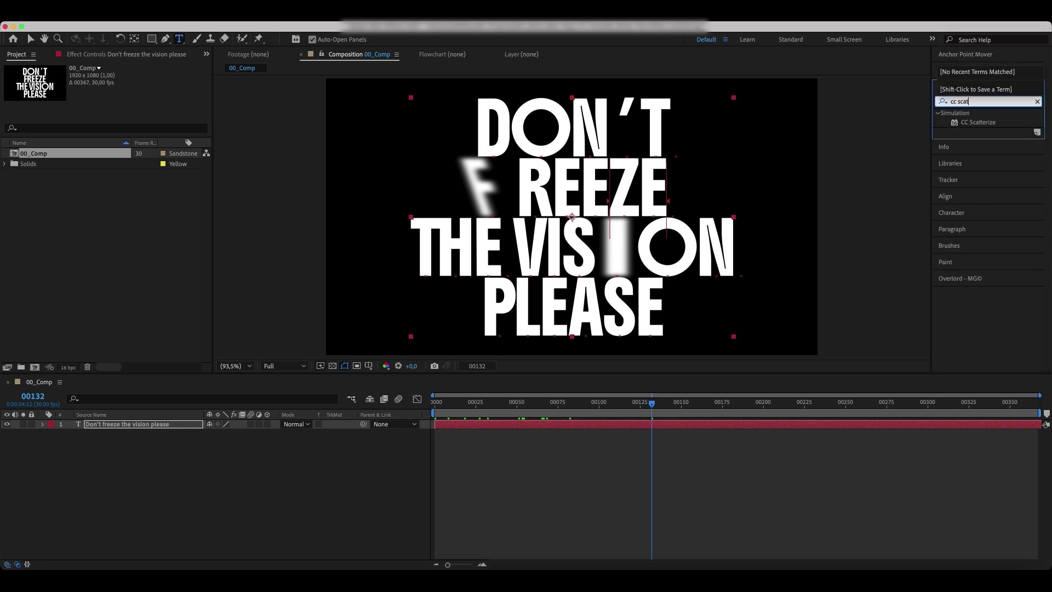
double_click(979, 123)
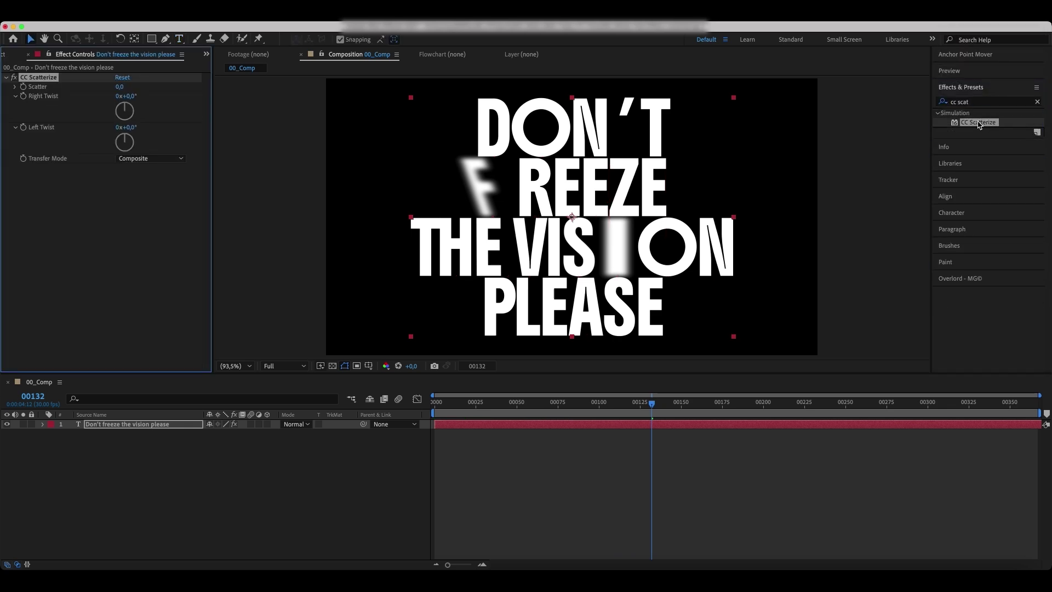
click(121, 87)
key(Return)
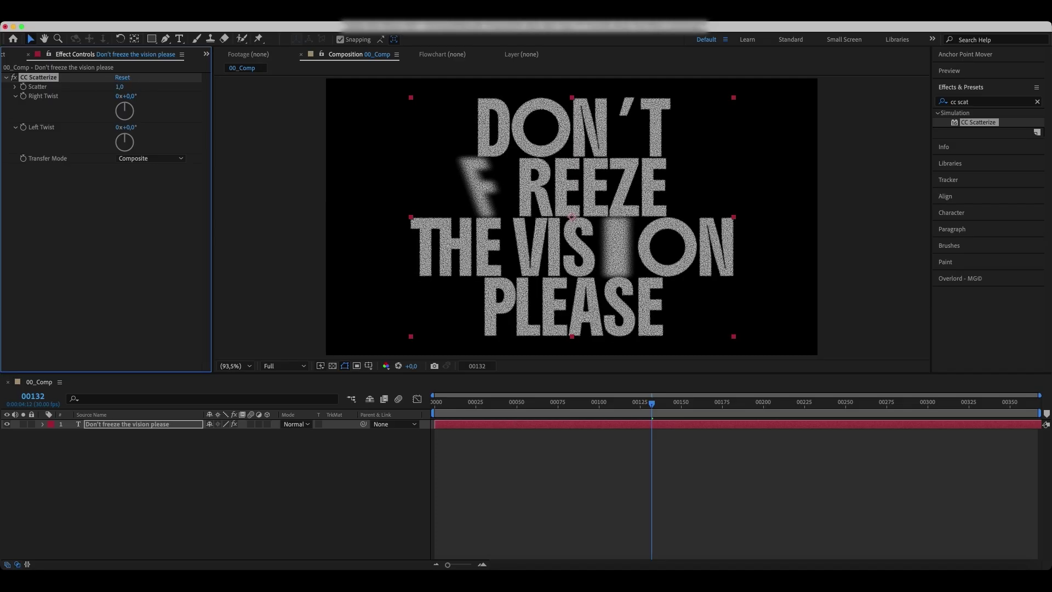
- Apply Fast Box Blur to the text with a Blur Radius of 6
click(1037, 102)
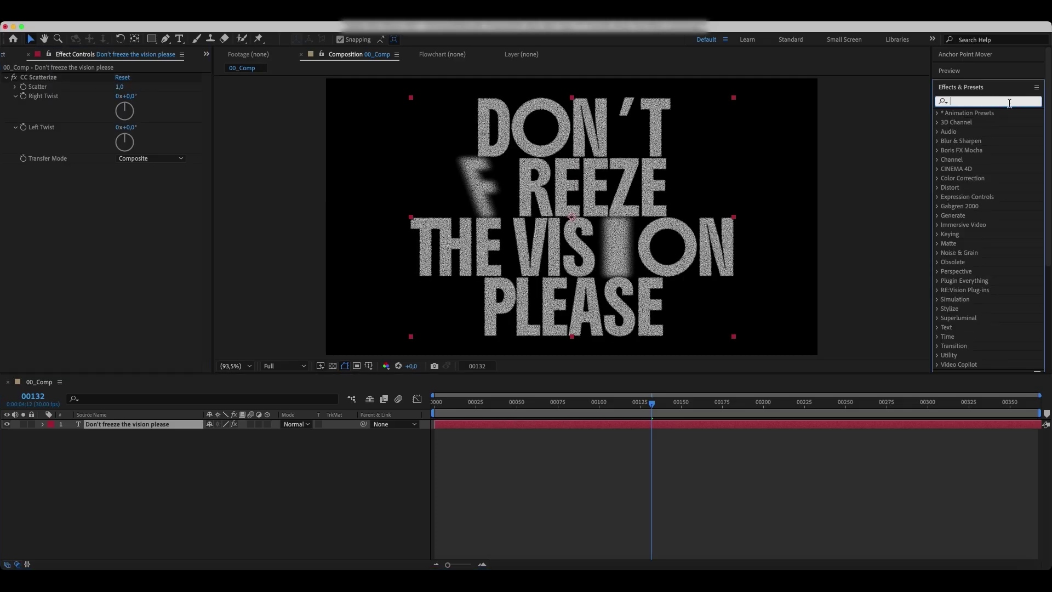
text(fast box)
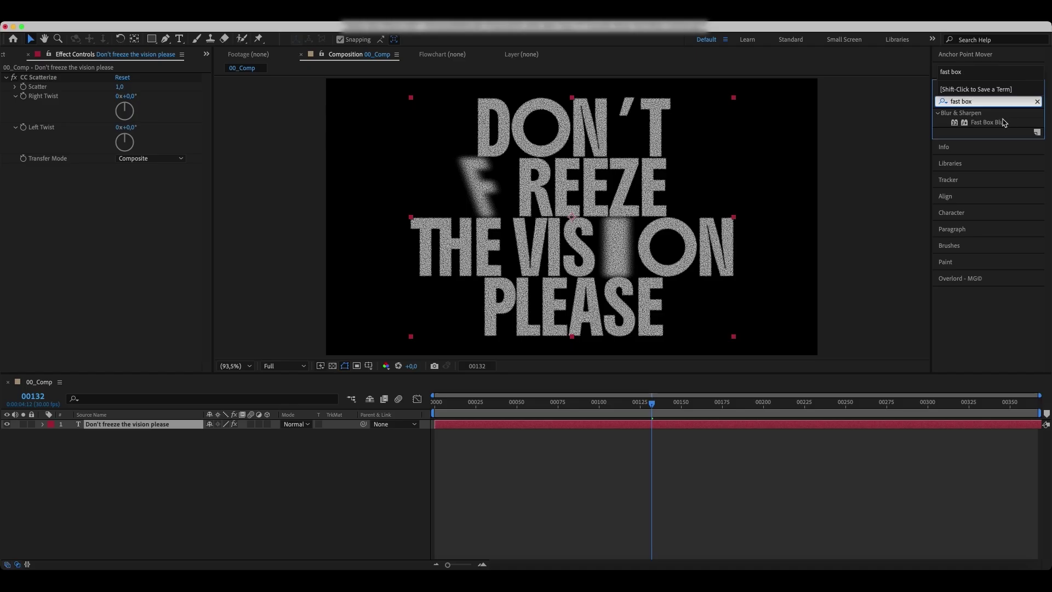
double_click(986, 122)
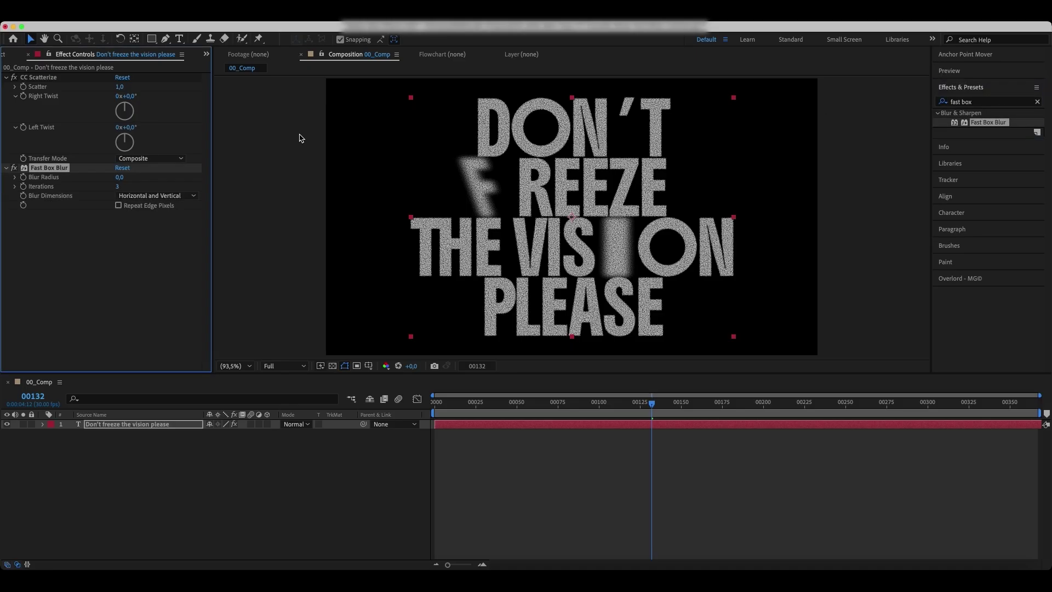
click(120, 177)
text(6)
key(Return)
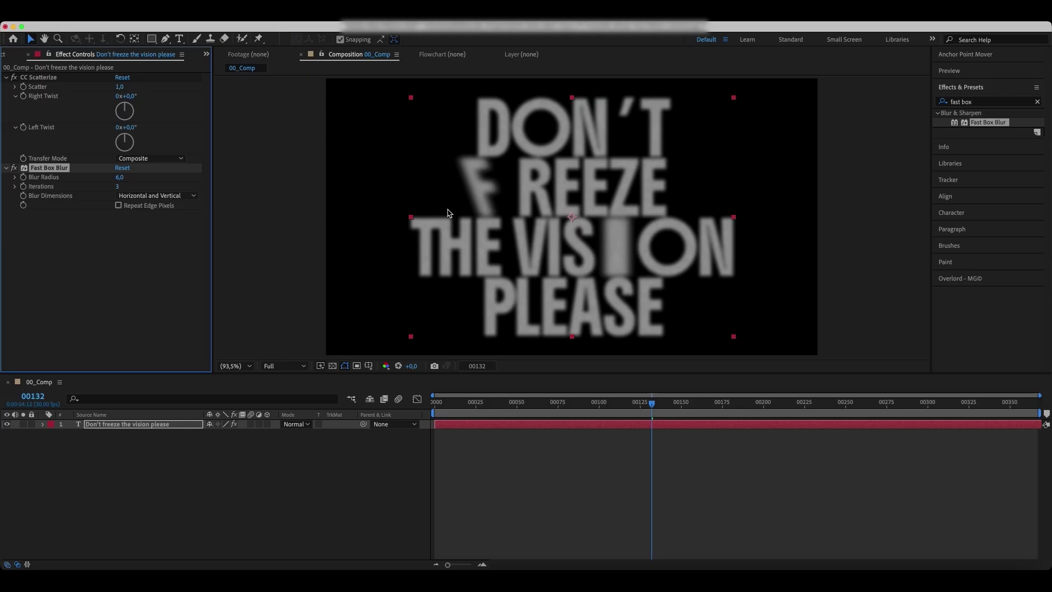
- Apply Levels on the Alpha channel with Input Black and White pulled close together (8095–8610)
click(1037, 101)
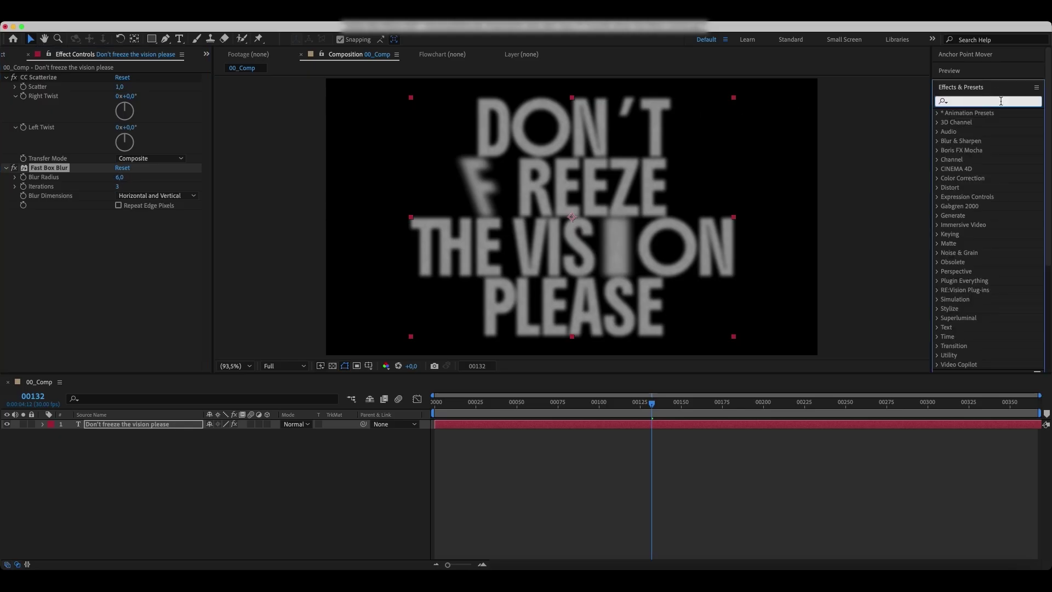
text(levels)
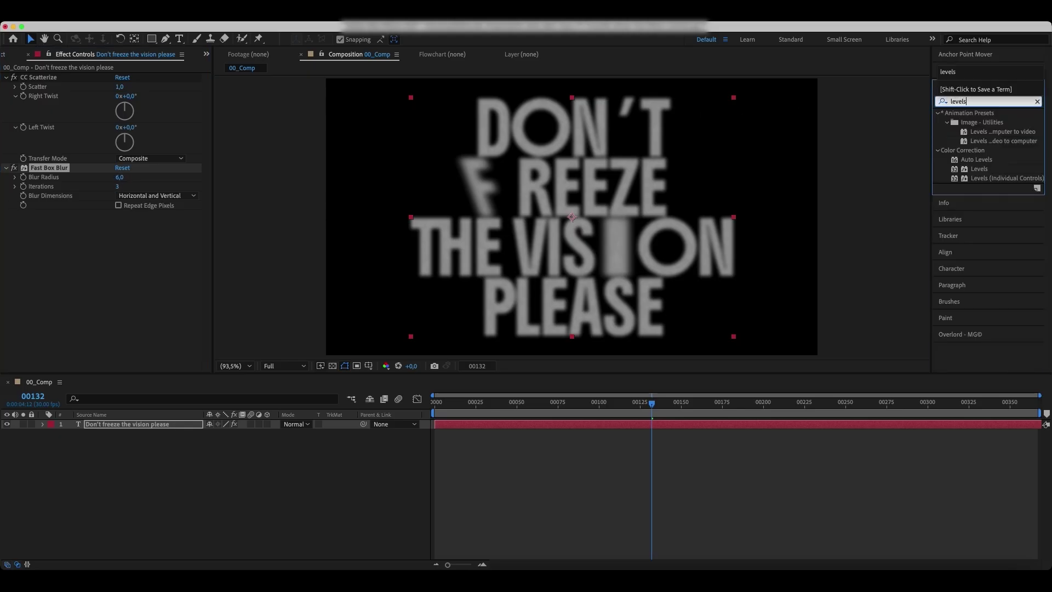
double_click(980, 170)
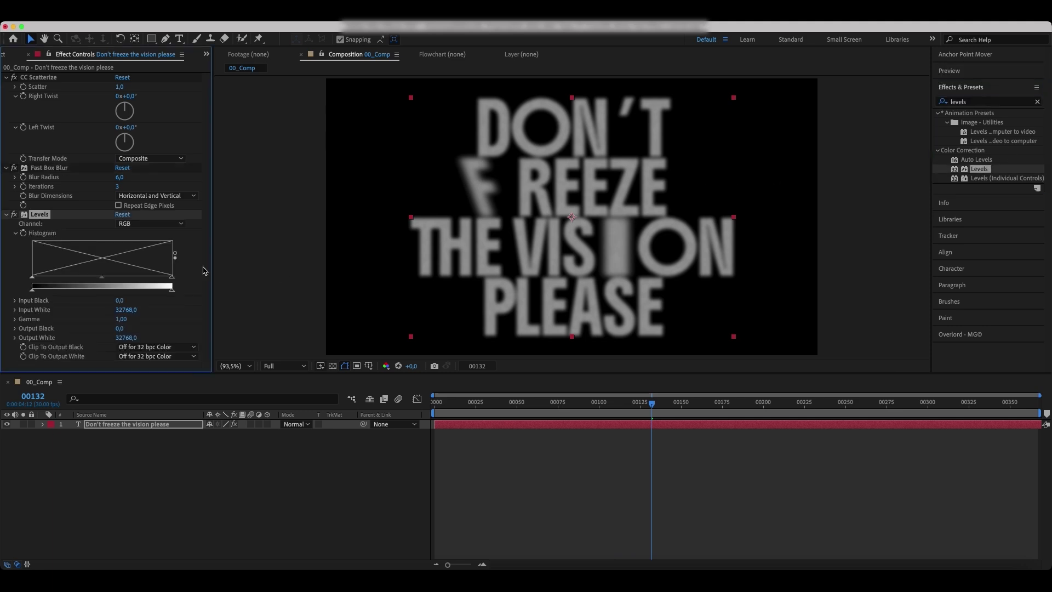
click(175, 225)
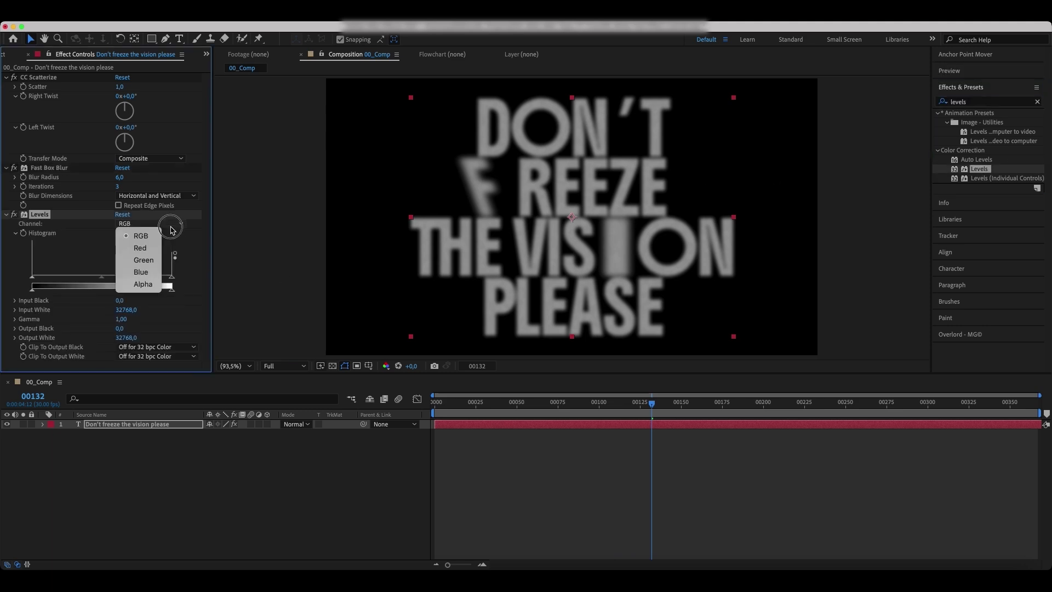
click(144, 284)
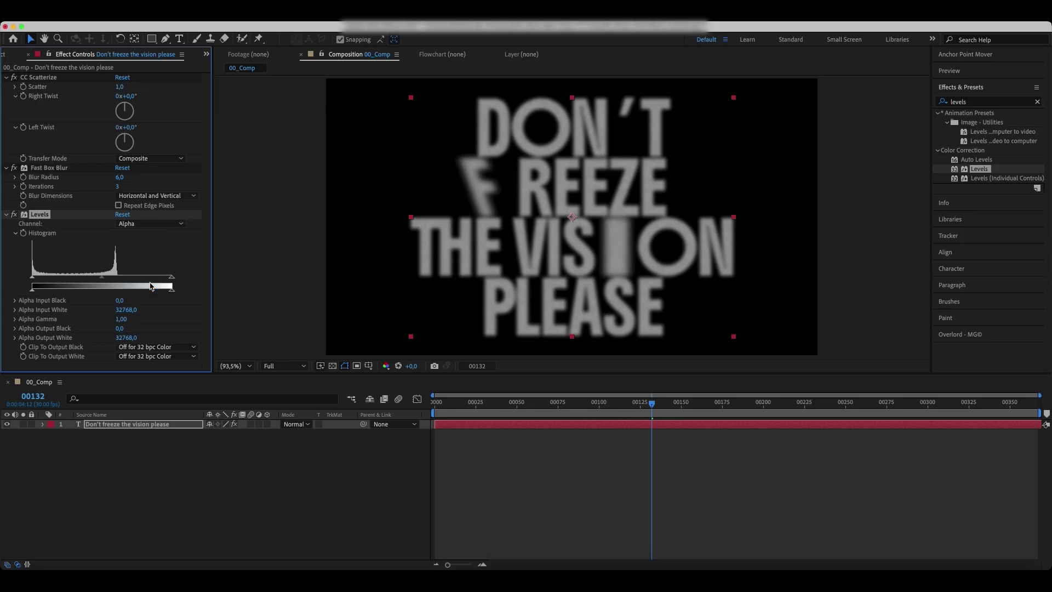
drag(171, 284, 68, 280)
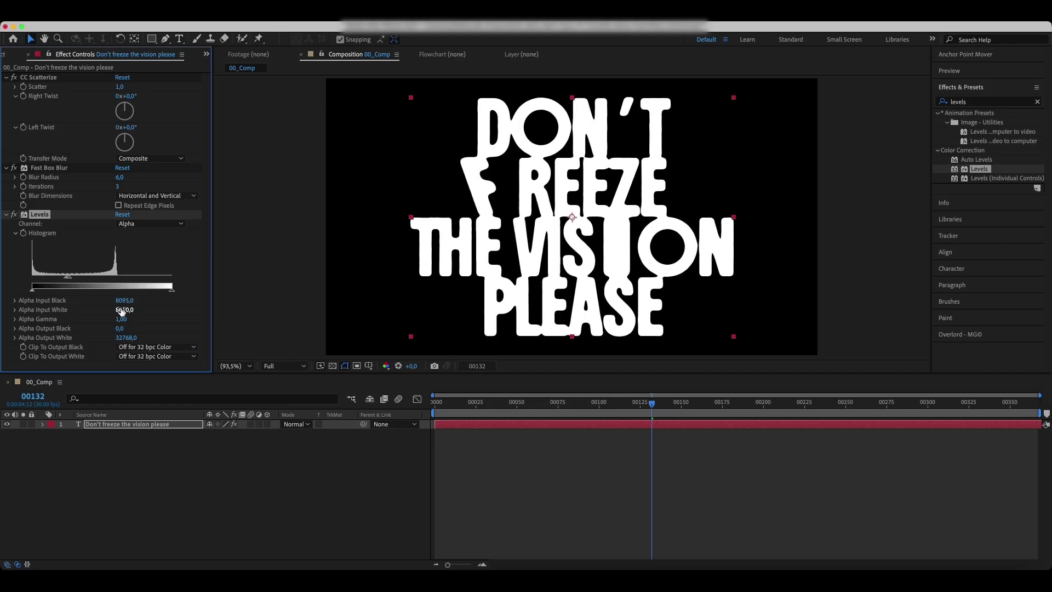
- Play back the gooey text animation from frame 0 with the layer deselected
drag(651, 406, 435, 406)
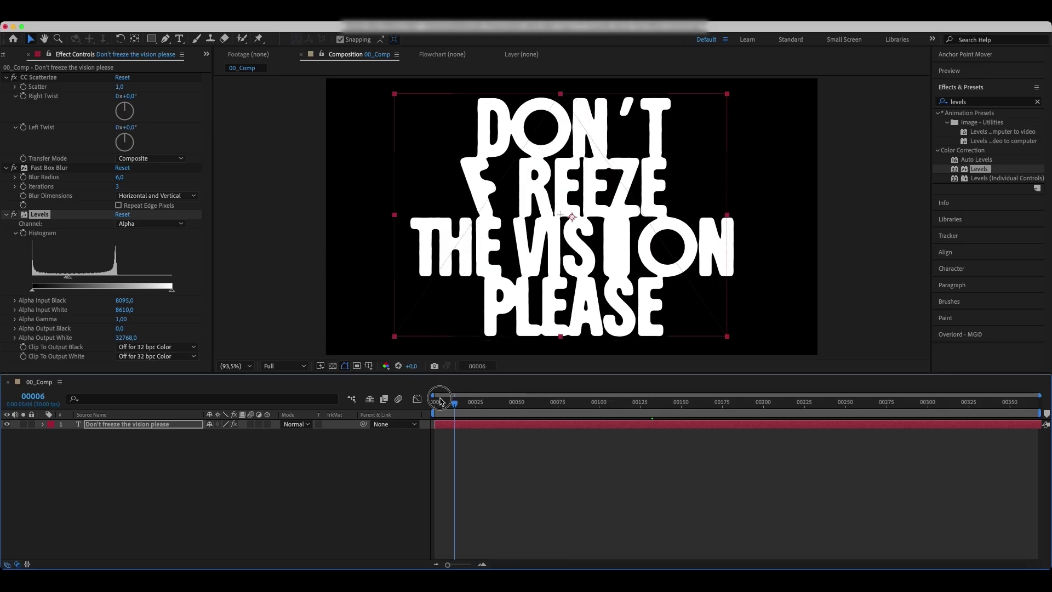
click(573, 473)
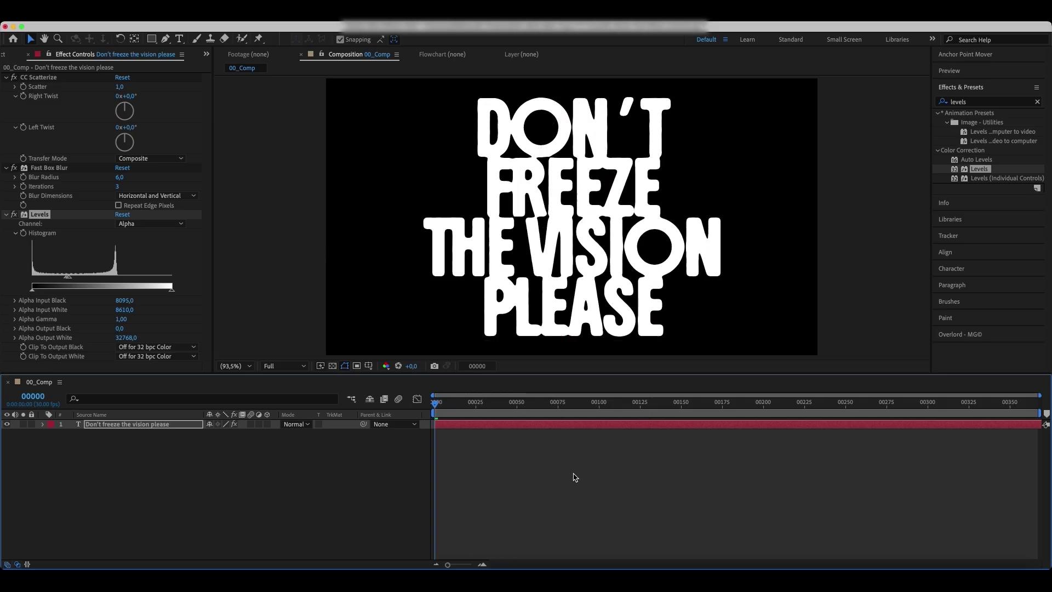
key(space)
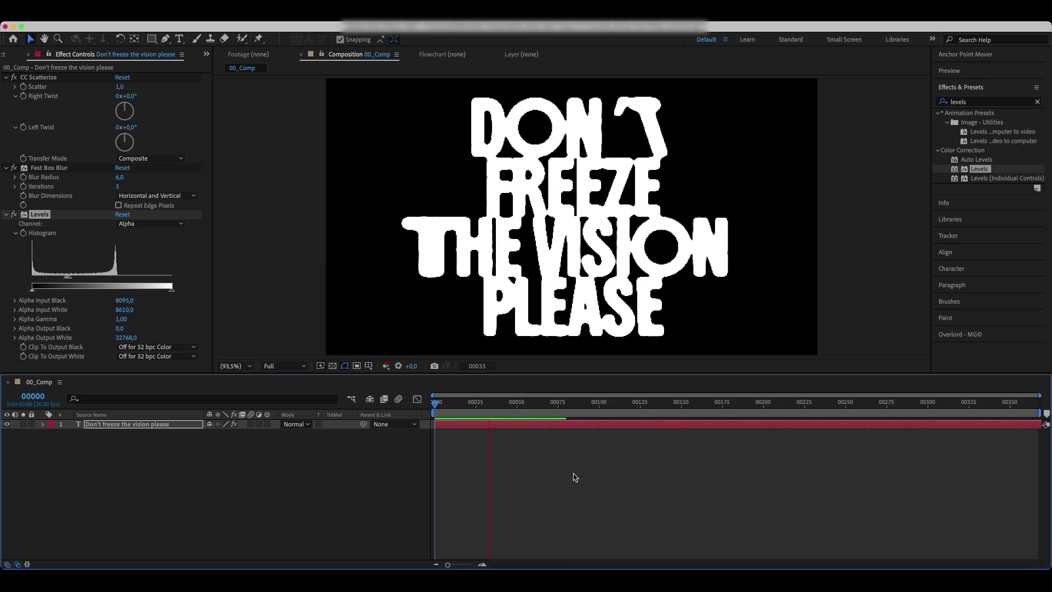
- Stop the preview and add a new shape layer named BG
click(113, 498)
right_click(114, 498)
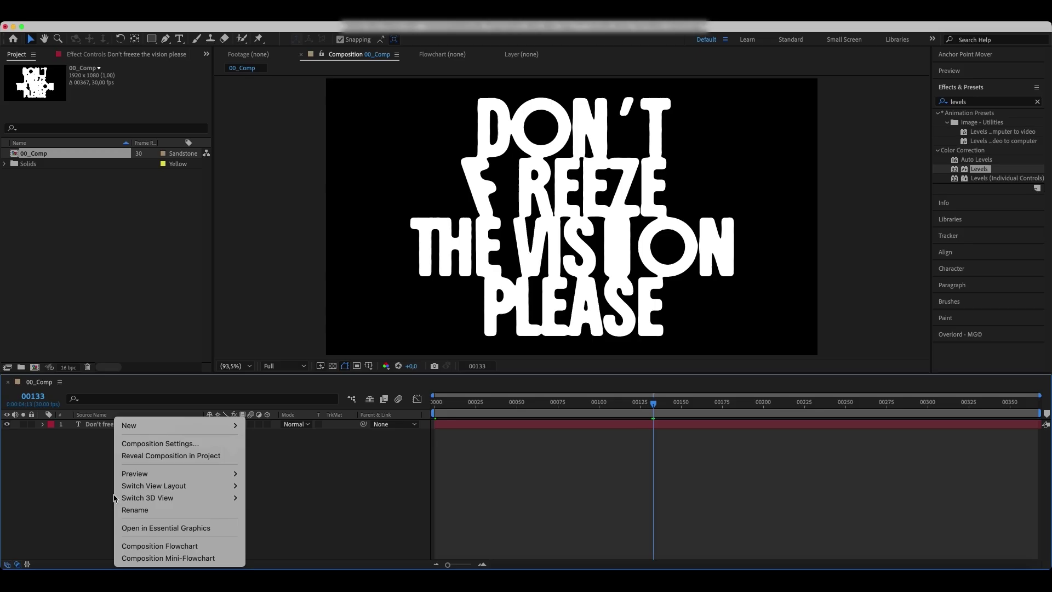
mouse_move(163, 427)
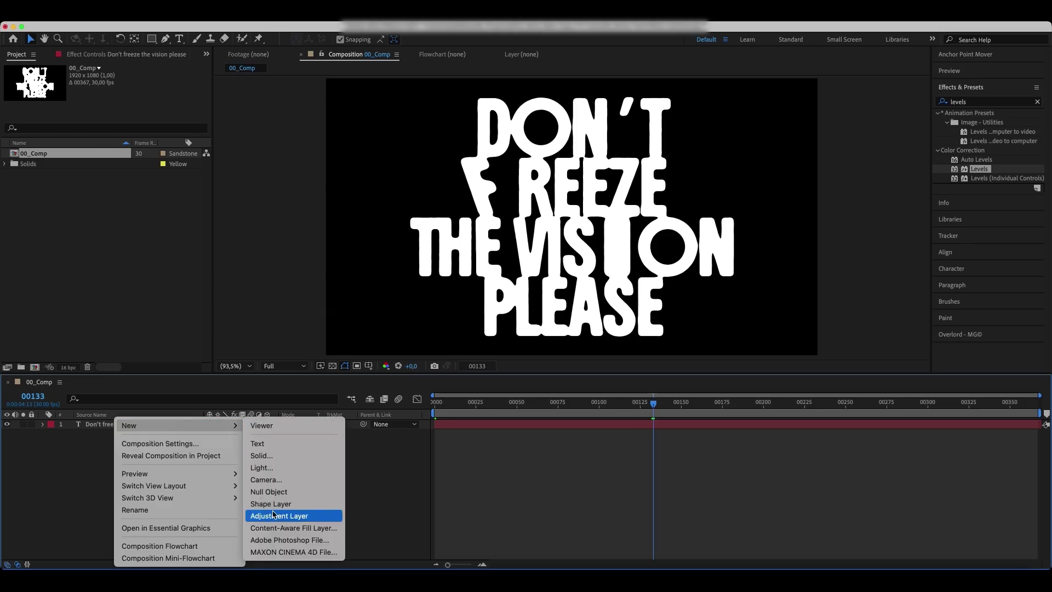
click(279, 506)
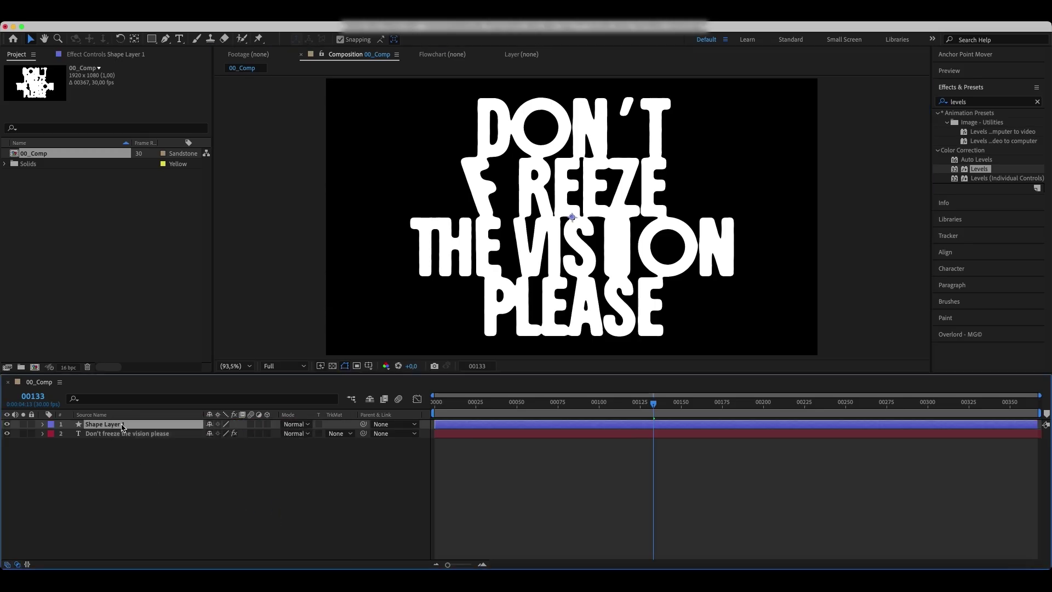
key(q)
key(Return)
text(BG)
key(Return)
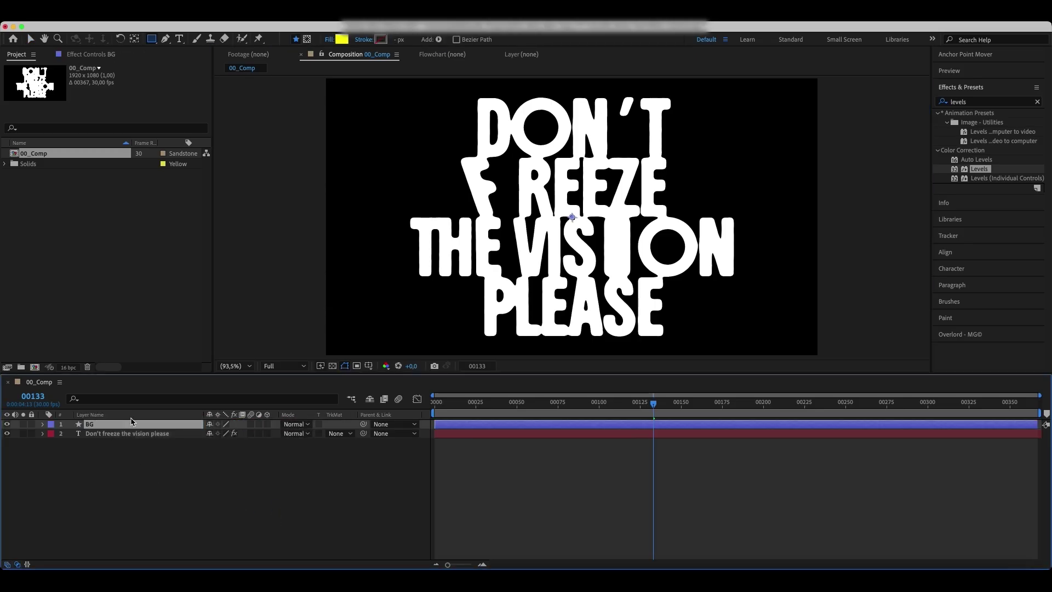
- Move BG beneath the text and fill it with a frame-sized yellow (FFFA00) rectangle
drag(131, 423, 133, 441)
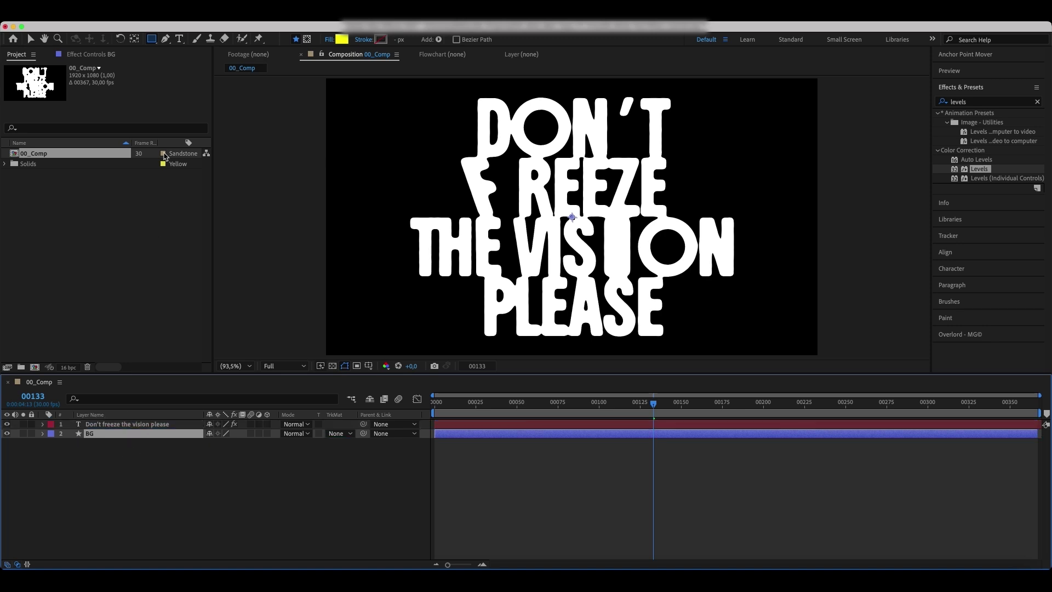
double_click(151, 39)
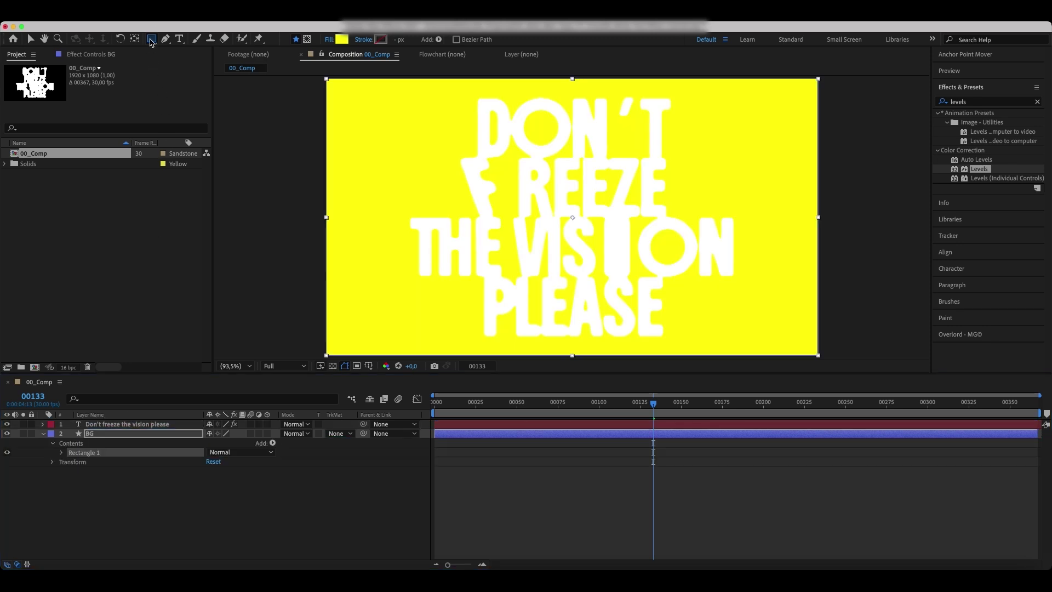
key(v)
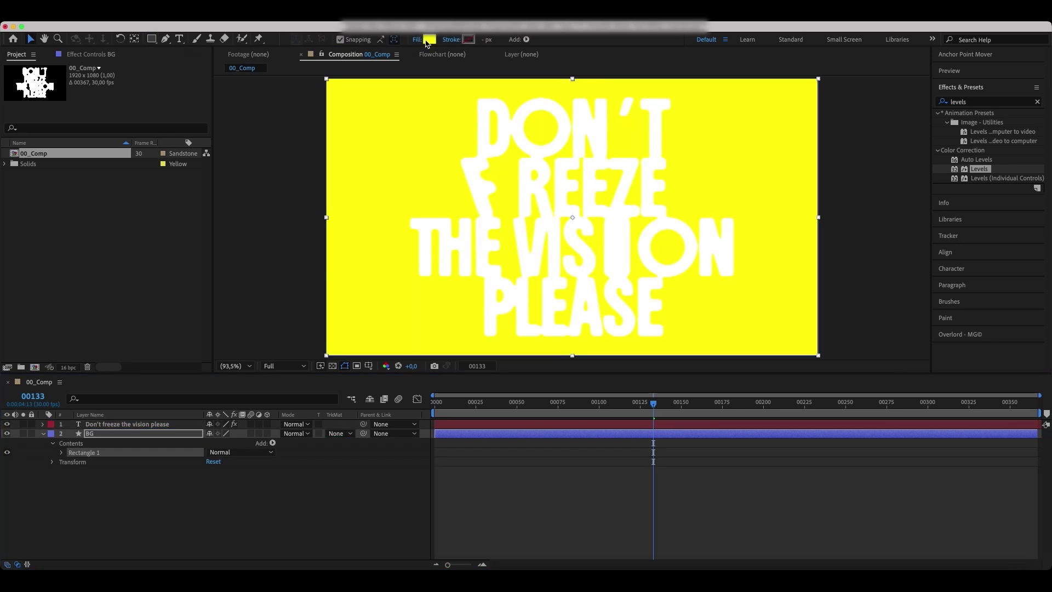
click(428, 40)
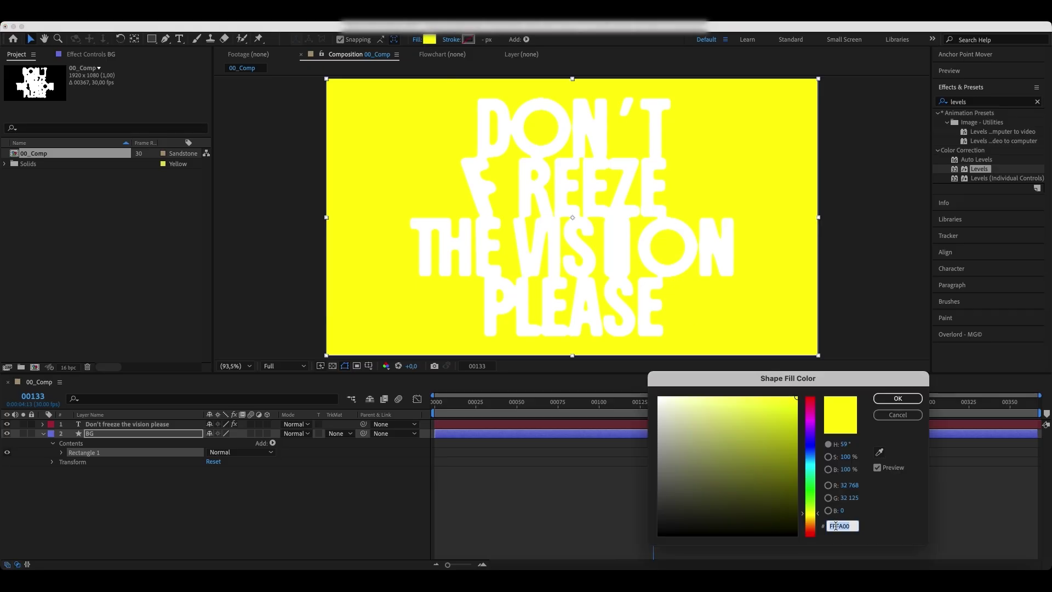
click(898, 399)
key(ctrl+Up)
- Apply the Fill effect to the text layer and set its colour to near-black
click(1036, 103)
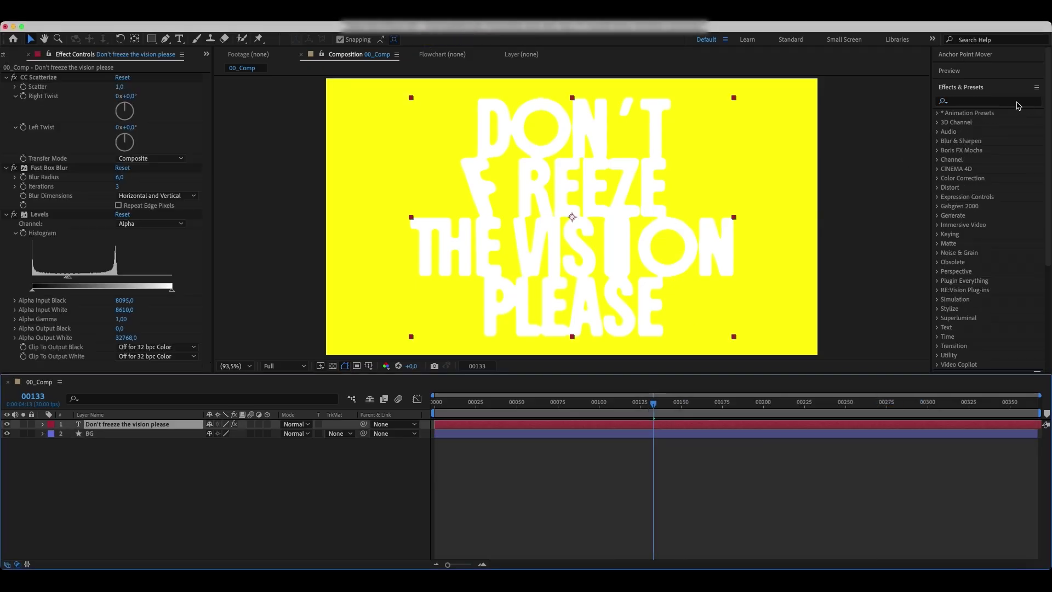
text(fill)
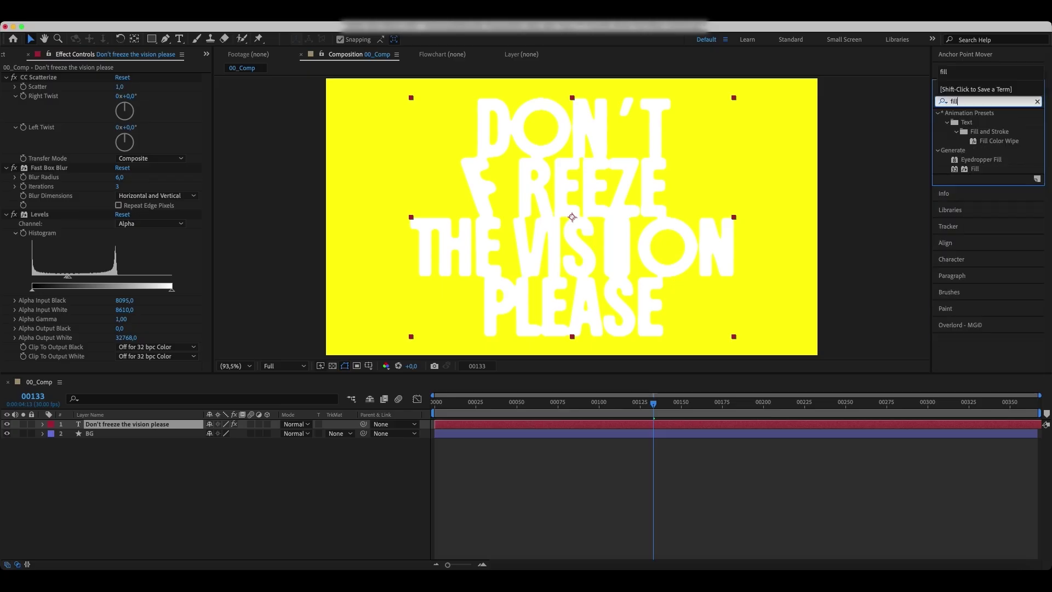
double_click(975, 169)
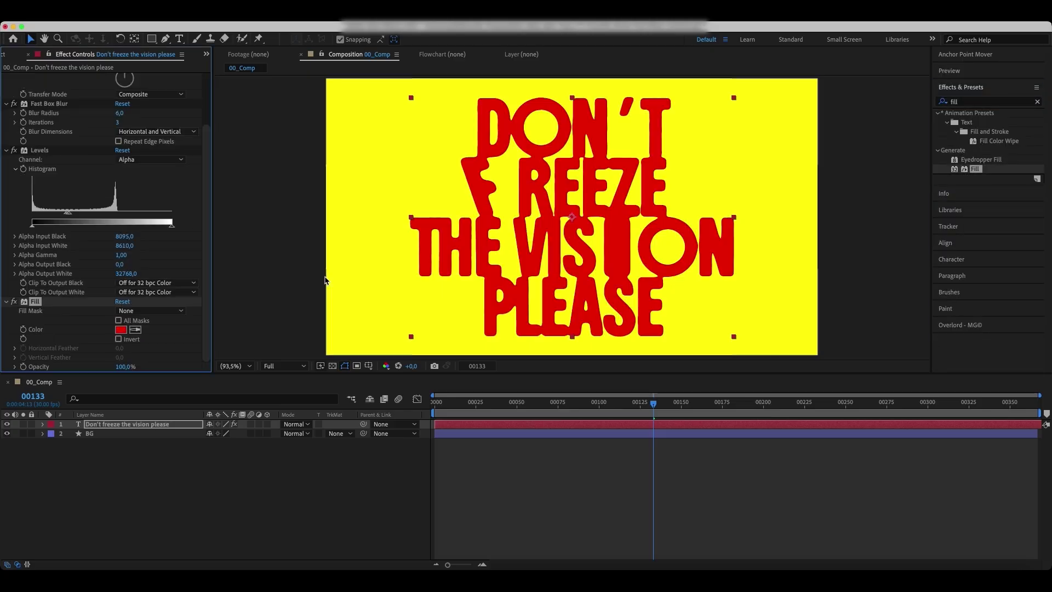
click(122, 331)
text(000000)
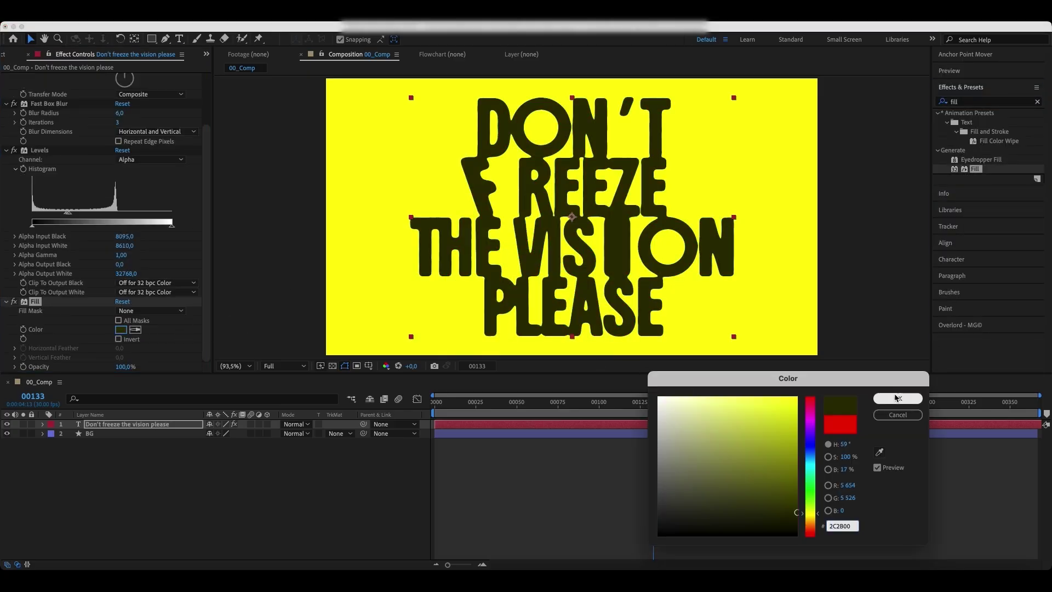